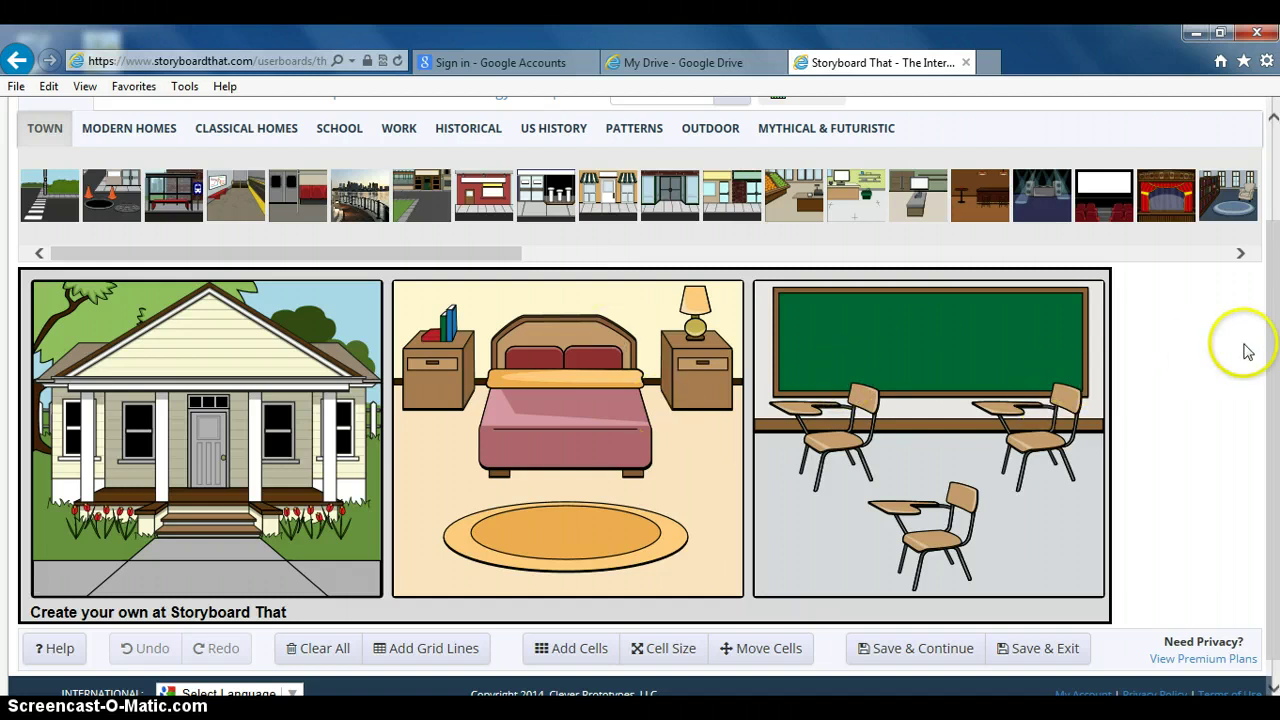
# - Scroll below the house, bedroom and classroom storyboard and choose Save & Exit
pyautogui.scroll(-1, 1270, 350)
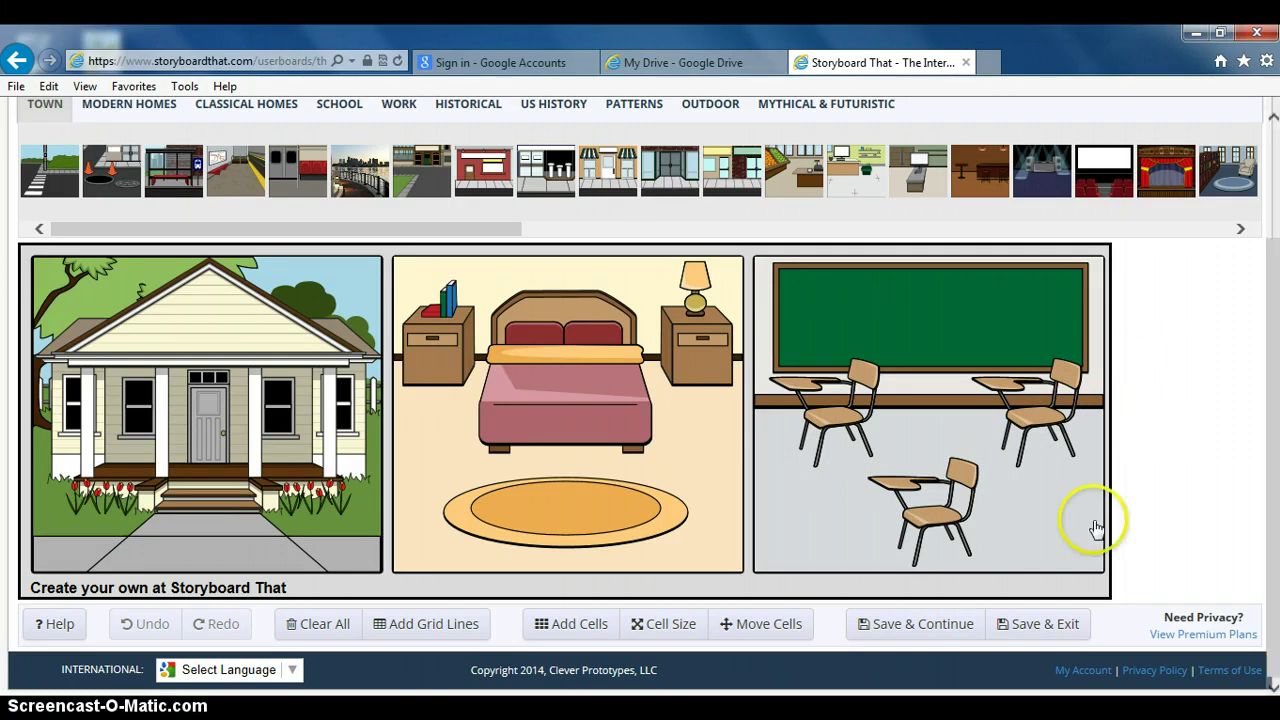
pyautogui.click(1030, 633)
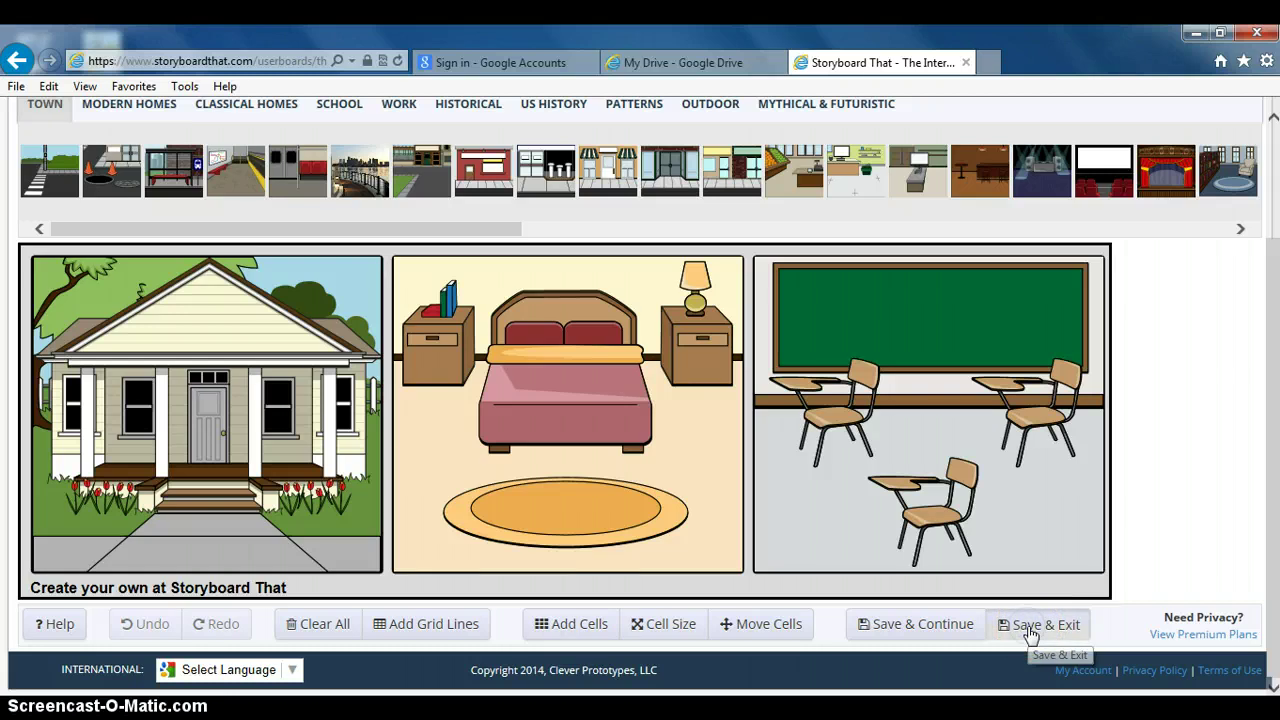
# - Confirm Save & Exit so the '3 scenes' storyboard opens on its view page
pyautogui.click(1030, 630)
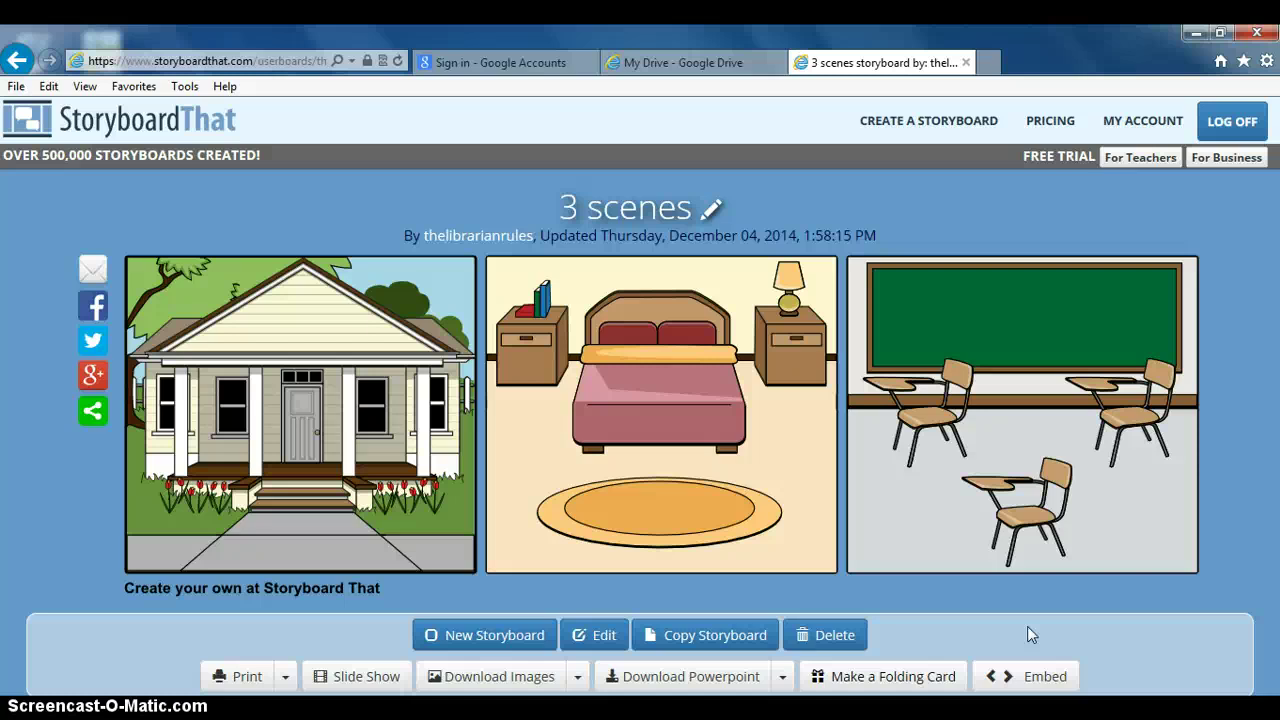
# - Launch Paint from Start > All Programs > Accessories
pyautogui.click(596, 635)
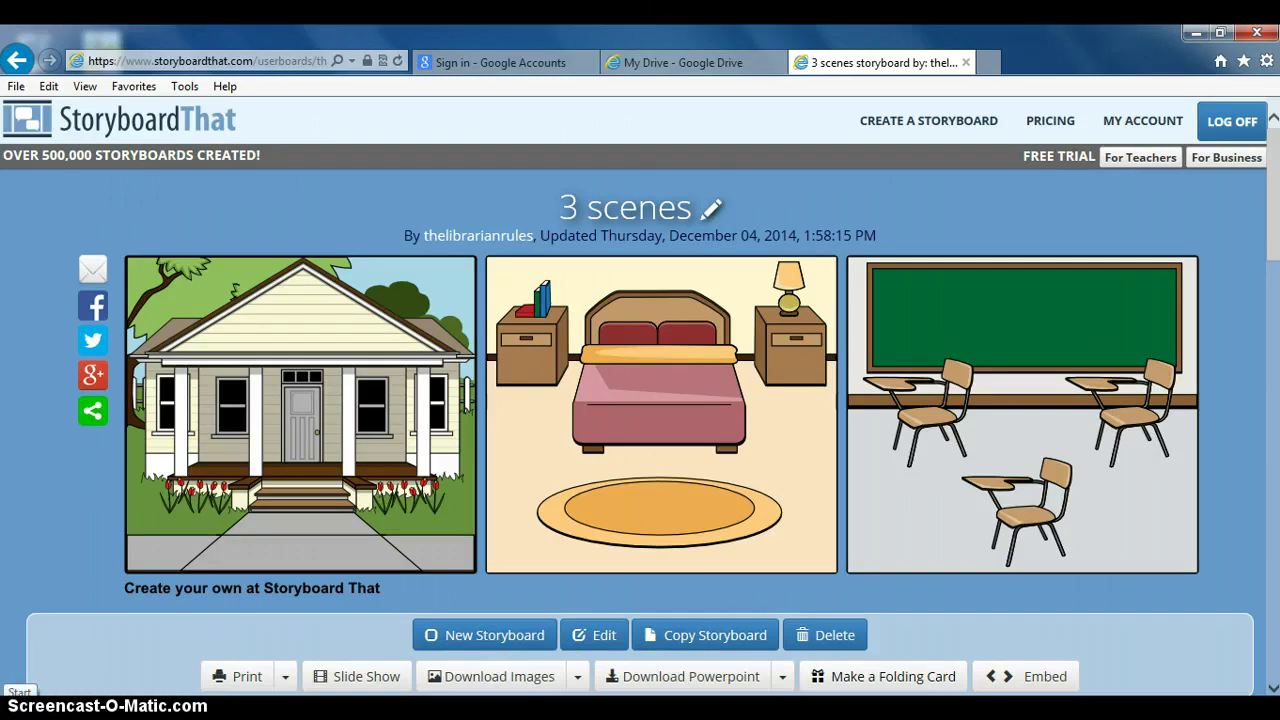
pyautogui.click(20, 705)
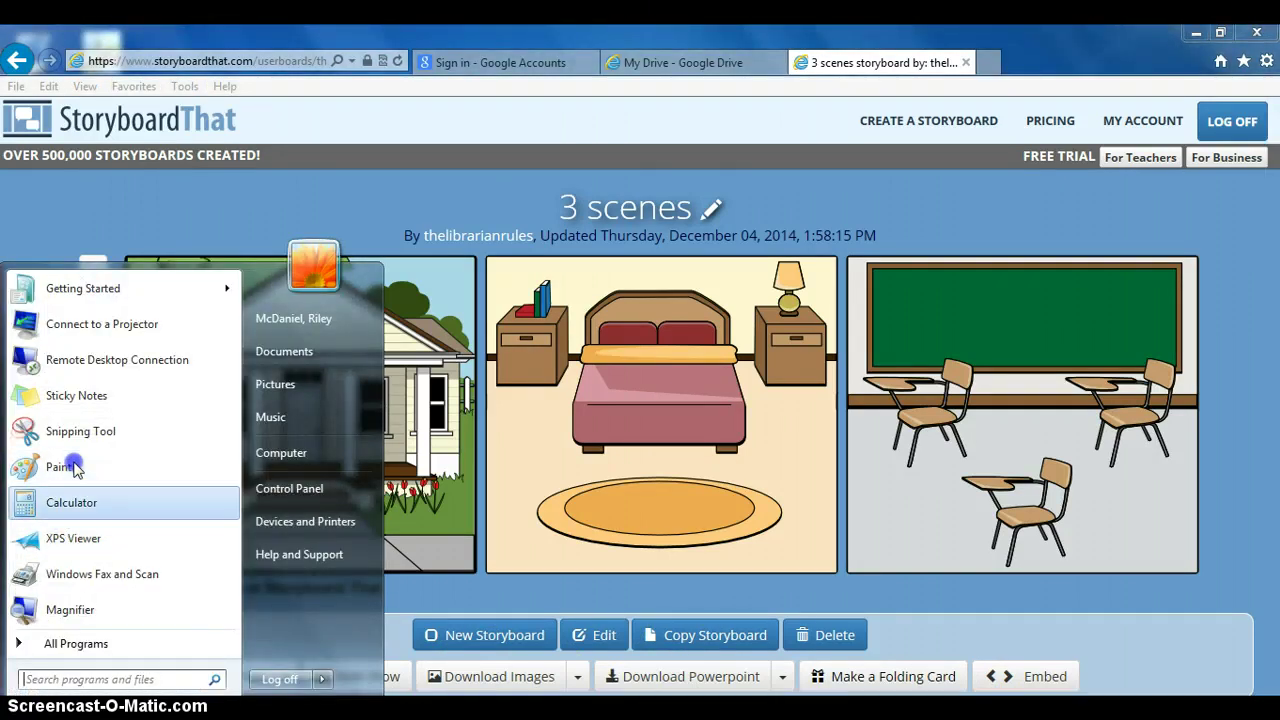
pyautogui.click(90, 645)
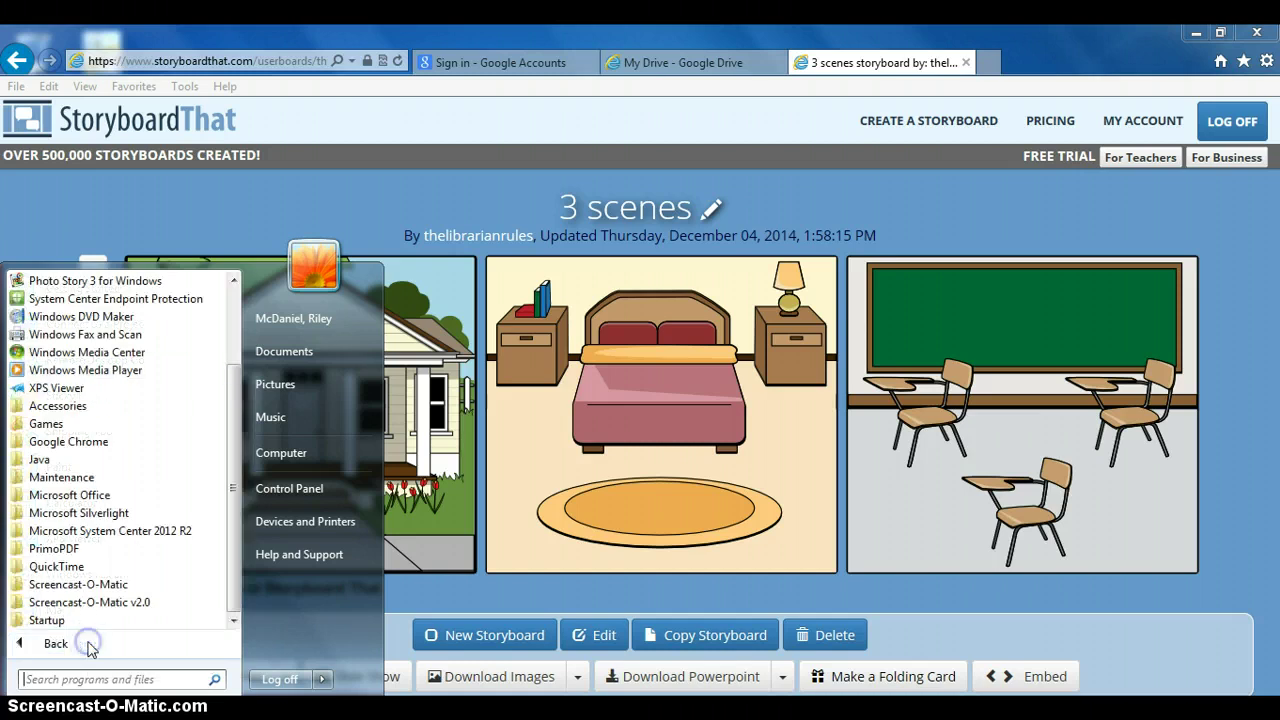
pyautogui.click(113, 409)
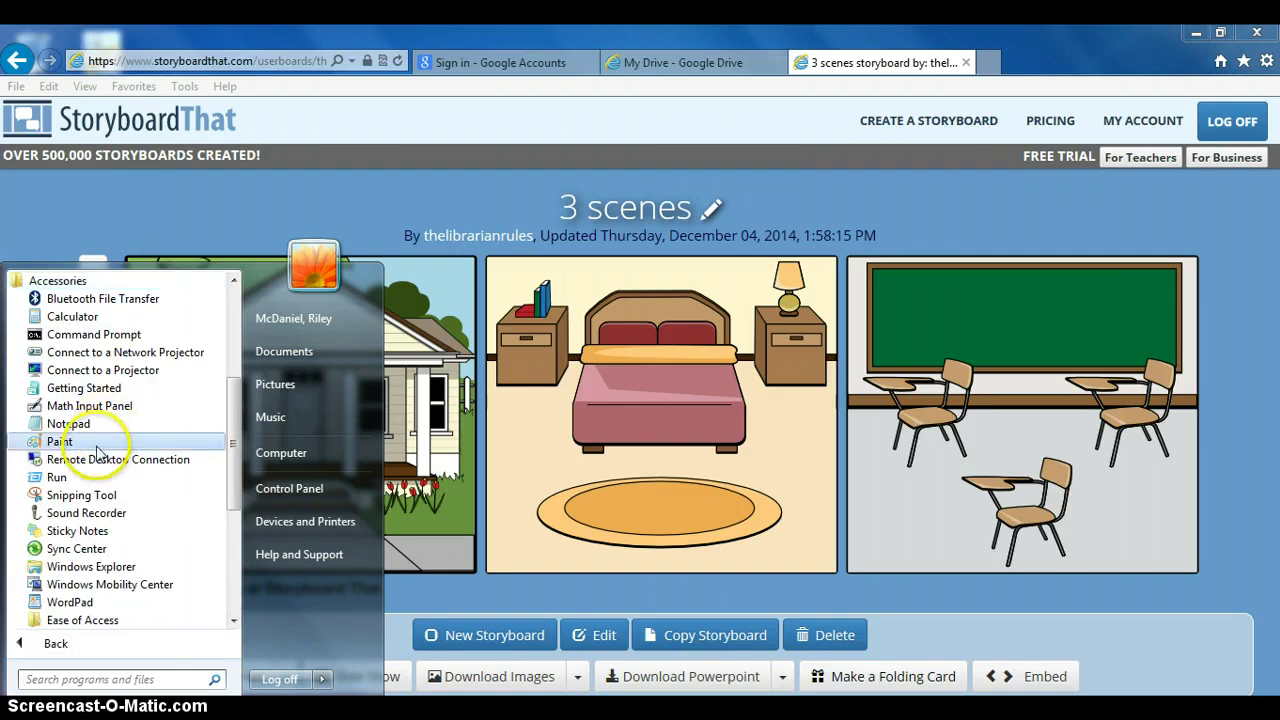
pyautogui.click(97, 447)
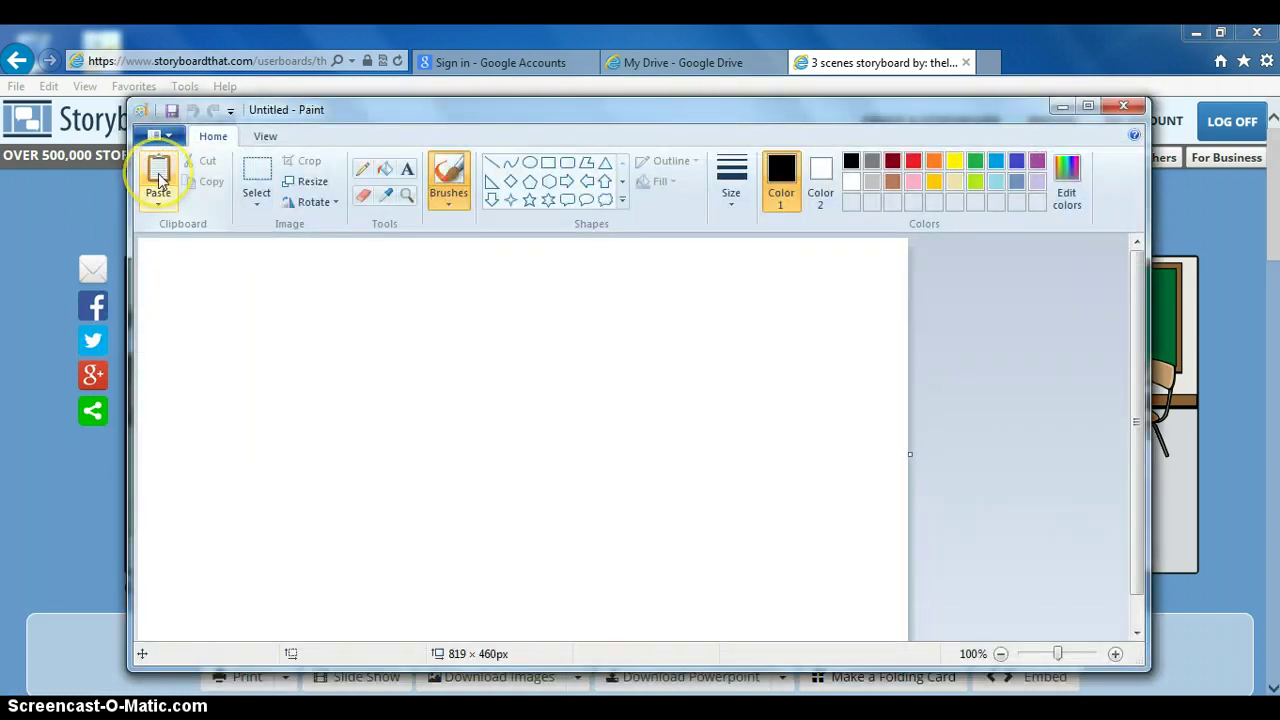
# - Paste the '3 scenes' page screenshot, enlarging the canvas to 1366 × 768, and zoom out to 50%
pyautogui.click(159, 180)
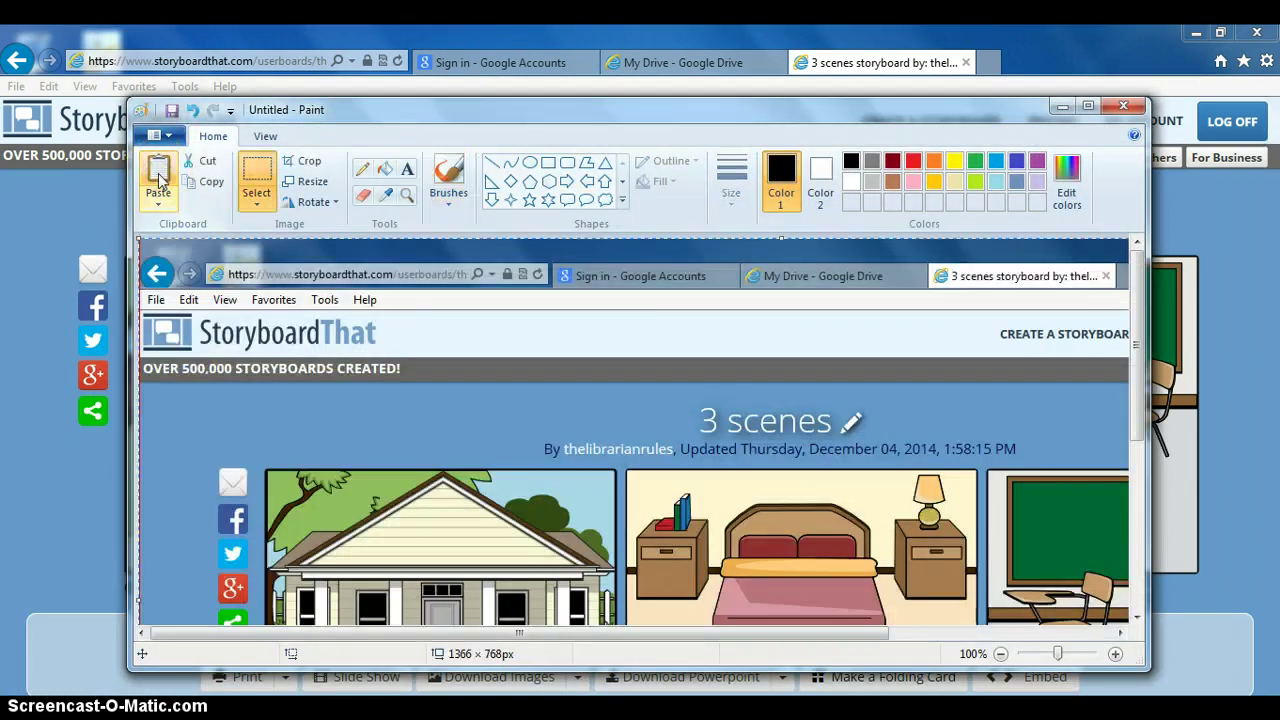
pyautogui.moveTo(443, 638)
pyautogui.mouseDown()
pyautogui.moveTo(571, 612)
pyautogui.moveTo(640, 614)
pyautogui.moveTo(568, 613)
pyautogui.moveTo(580, 605)
pyautogui.mouseUp()
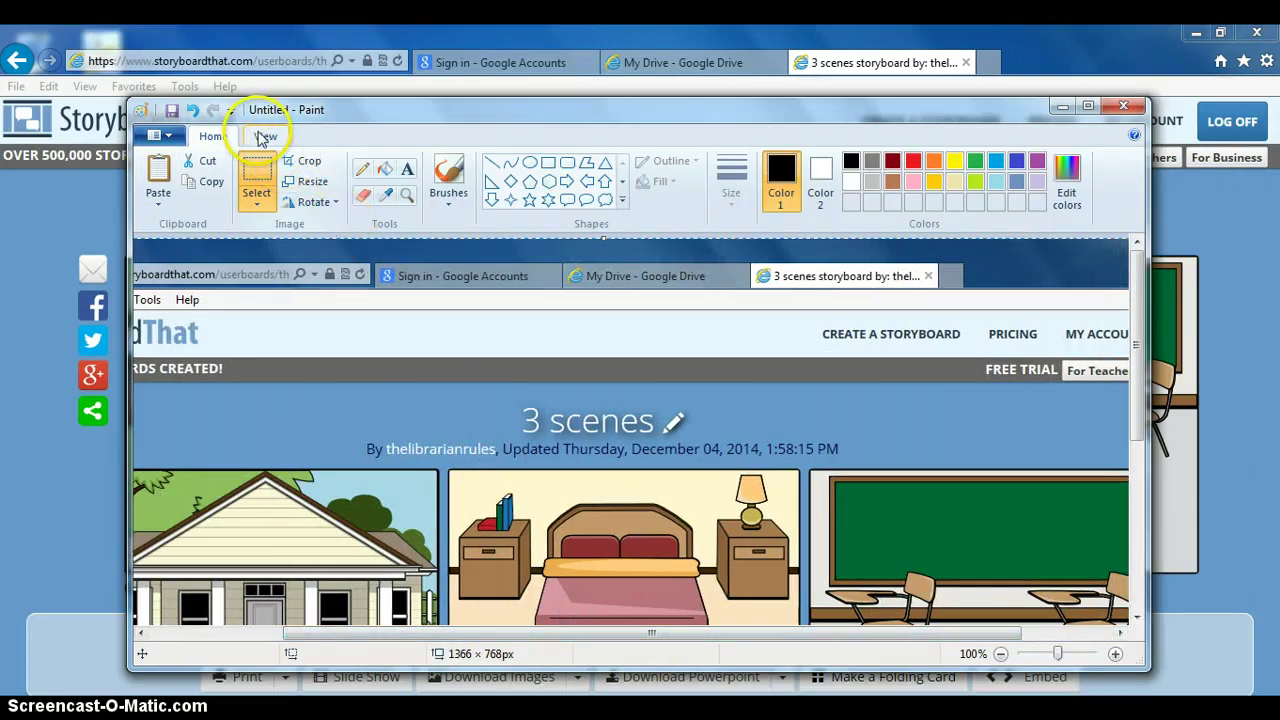
pyautogui.click(264, 136)
pyautogui.click(231, 196)
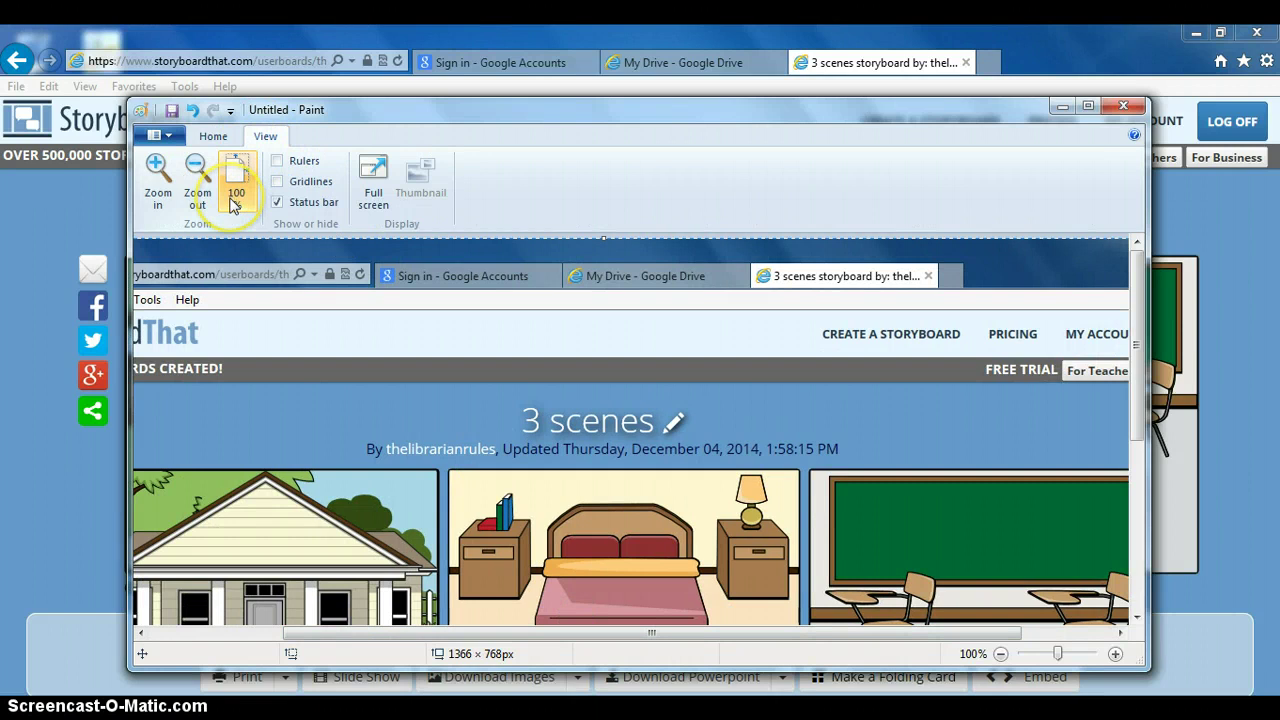
pyautogui.click(240, 183)
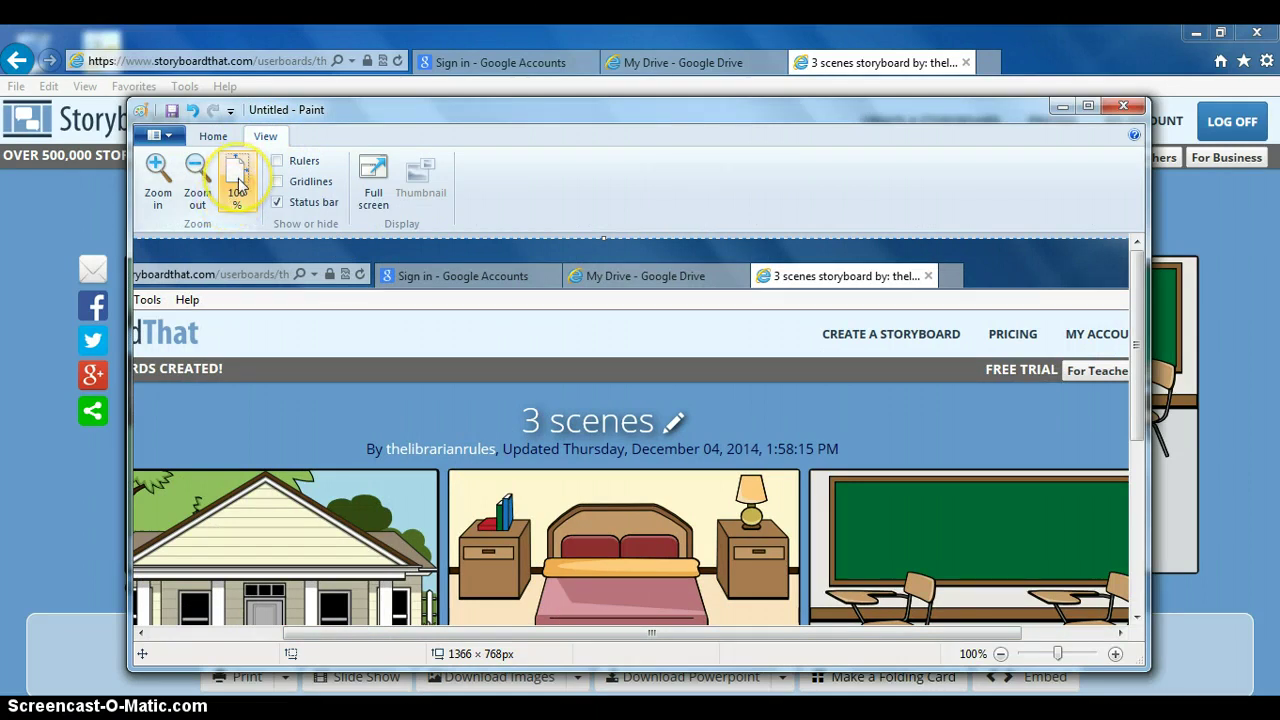
pyautogui.click(237, 190)
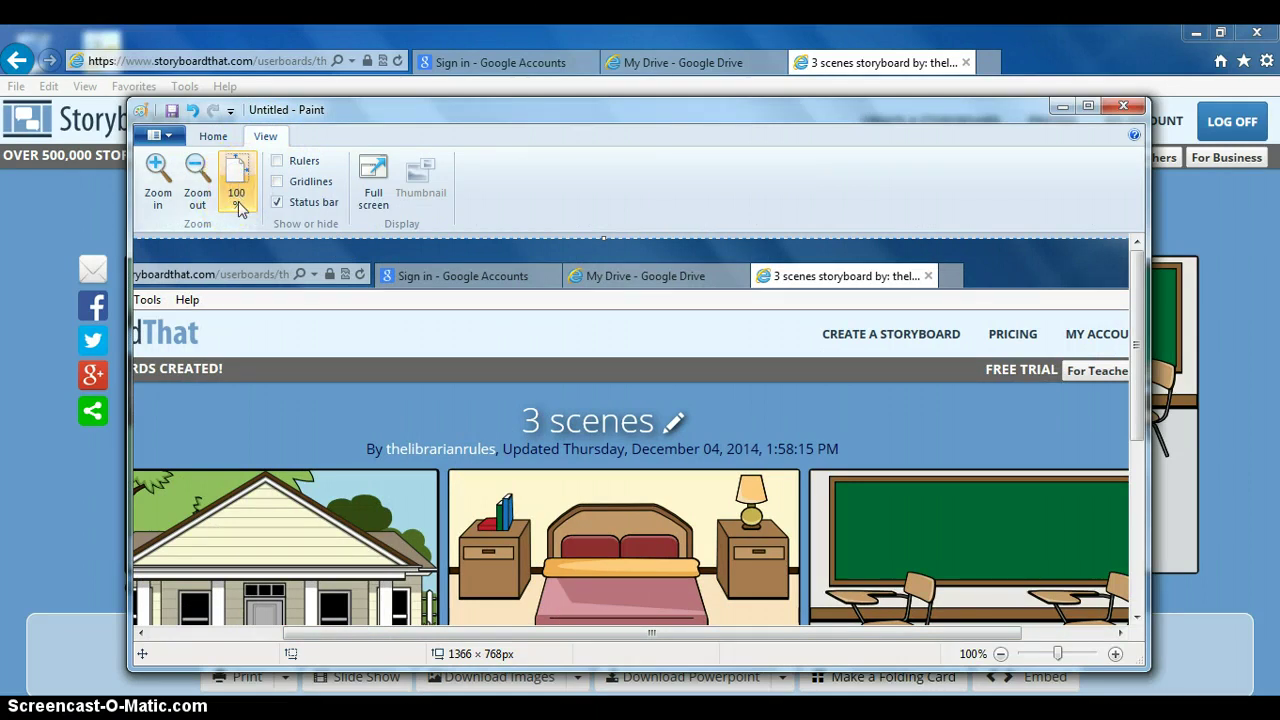
pyautogui.click(197, 204)
pyautogui.click(197, 200)
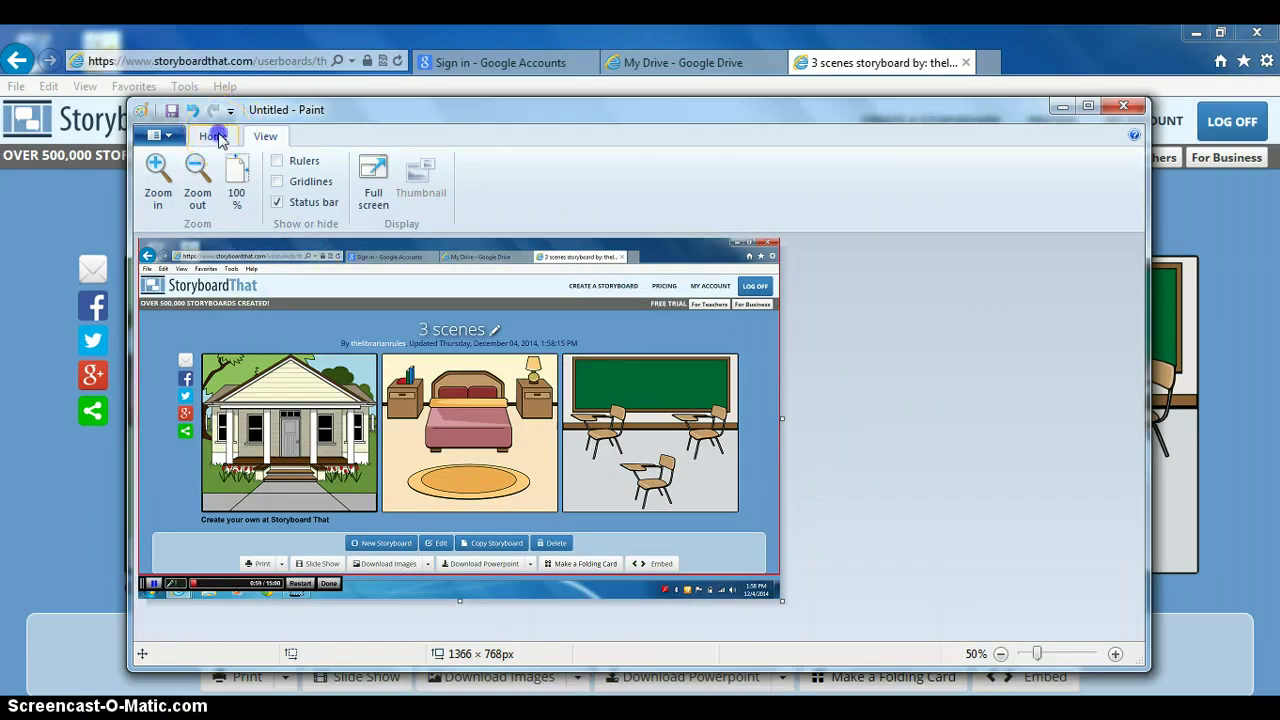
pyautogui.click(213, 137)
pyautogui.click(257, 170)
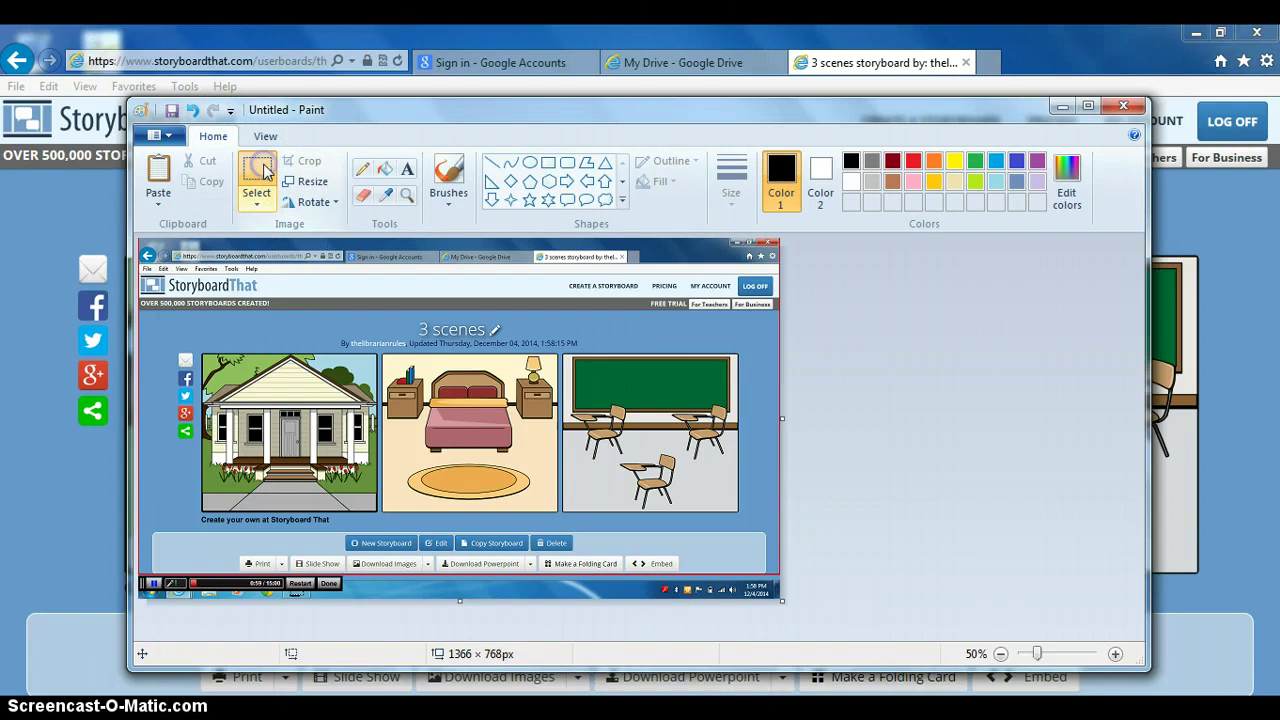
# - Select the title and three panels, then crop the picture to 1147 × 407 px
pyautogui.click(203, 355)
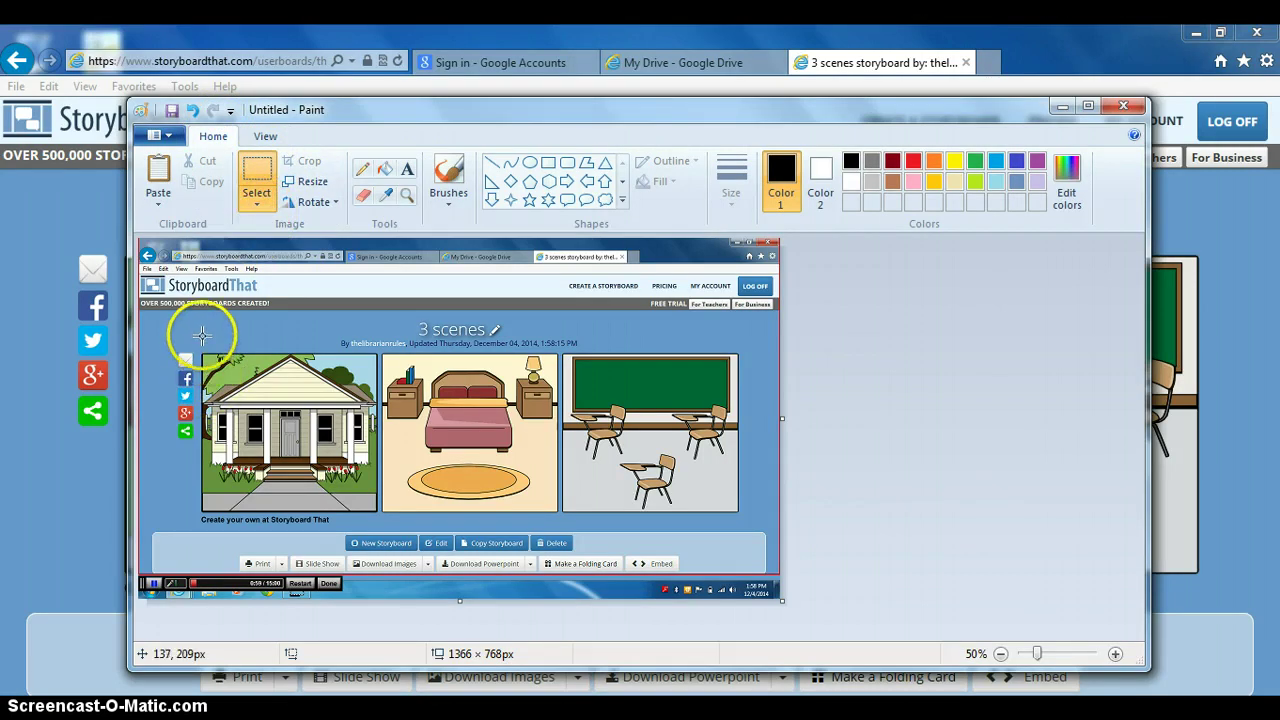
pyautogui.moveTo(201, 322)
pyautogui.mouseDown()
pyautogui.moveTo(433, 428)
pyautogui.moveTo(679, 508)
pyautogui.moveTo(738, 513)
pyautogui.mouseUp()
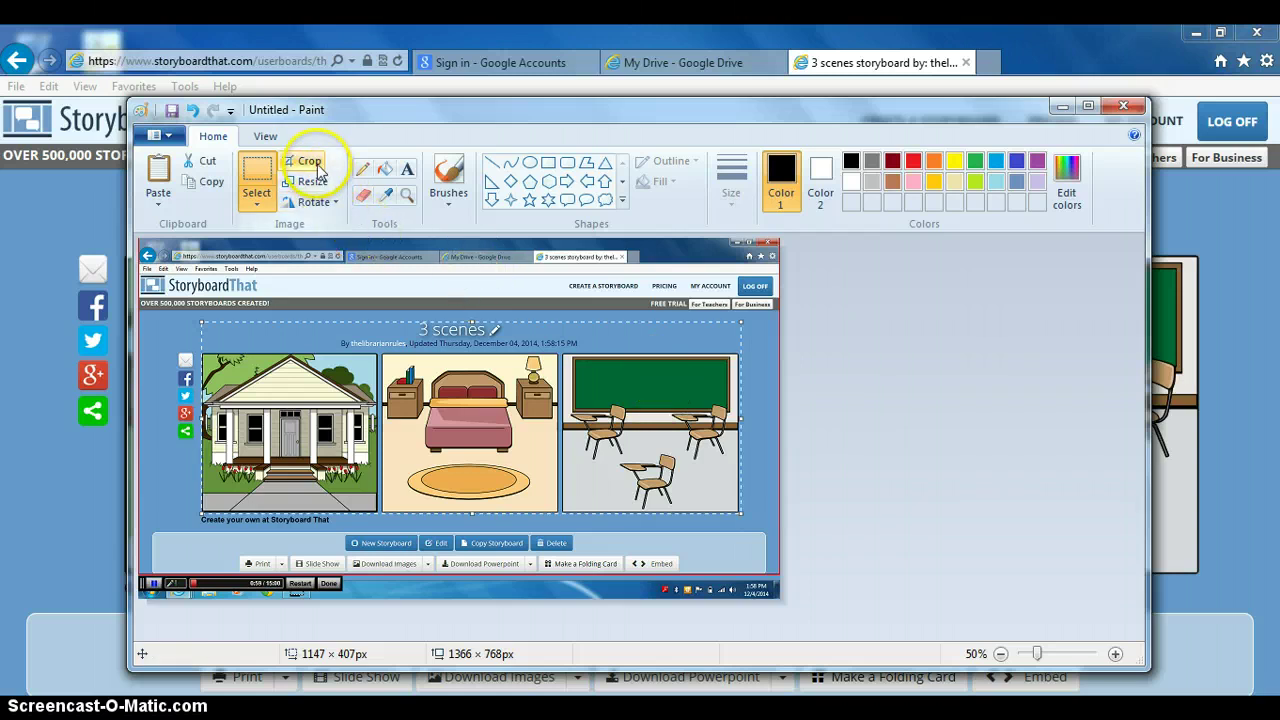
pyautogui.click(312, 165)
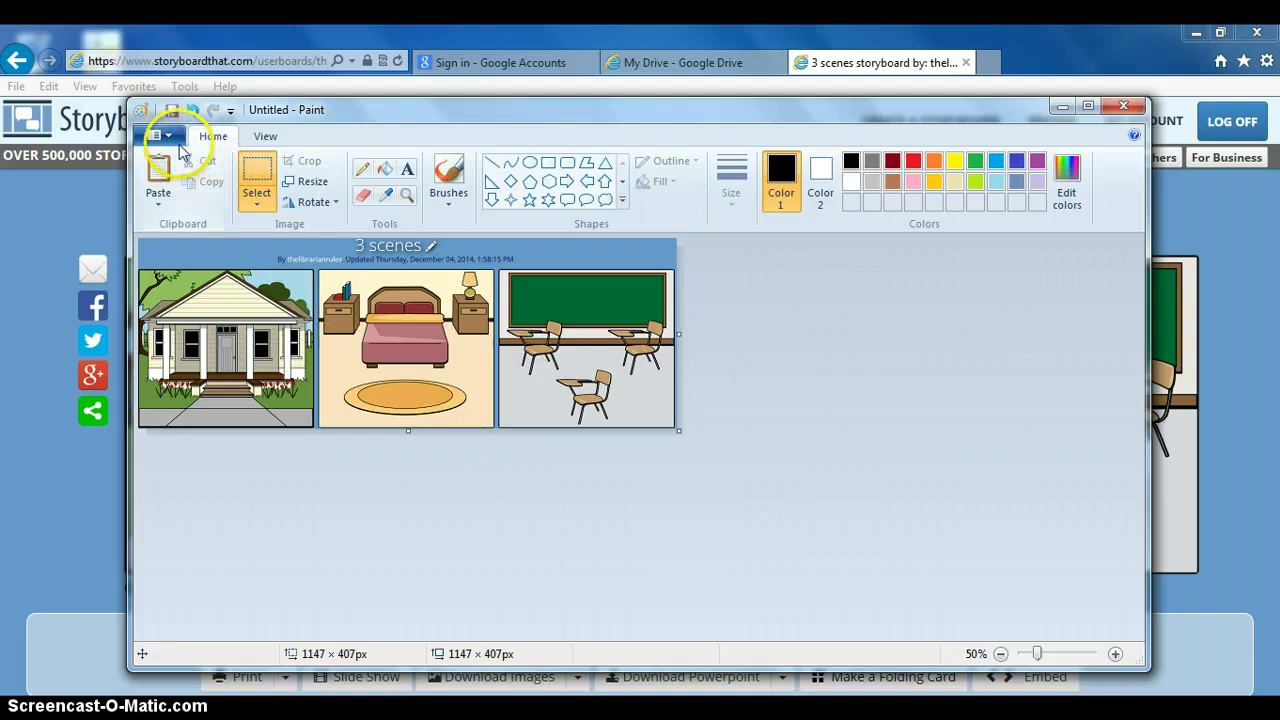
# - Save the cropped picture to the Desktop as the JPEG 'storboardthat'
pyautogui.click(168, 136)
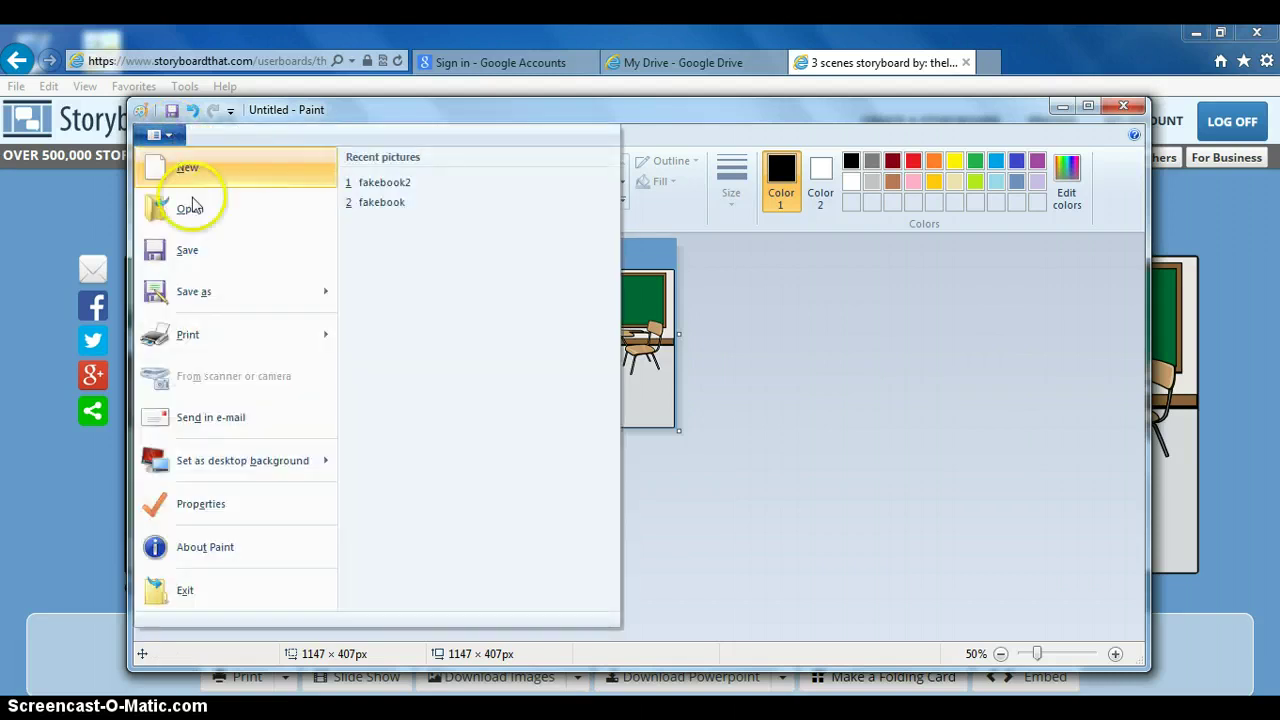
pyautogui.moveTo(300, 292)
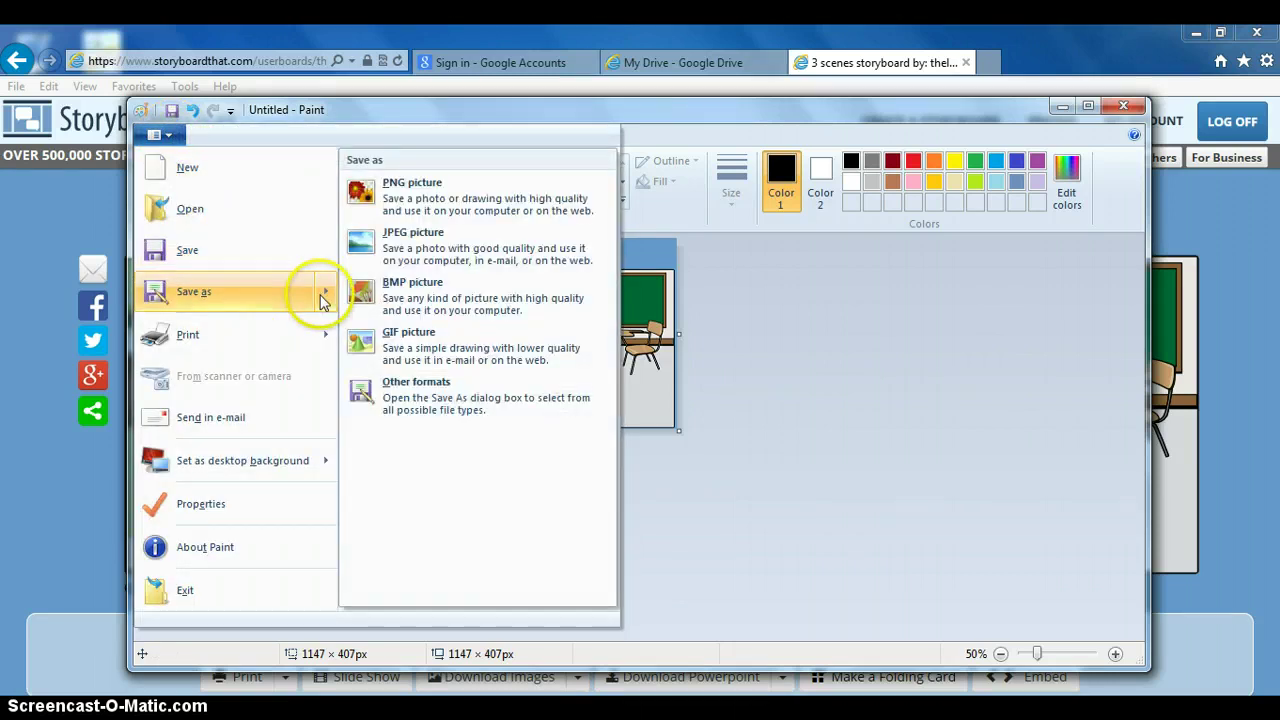
pyautogui.click(388, 257)
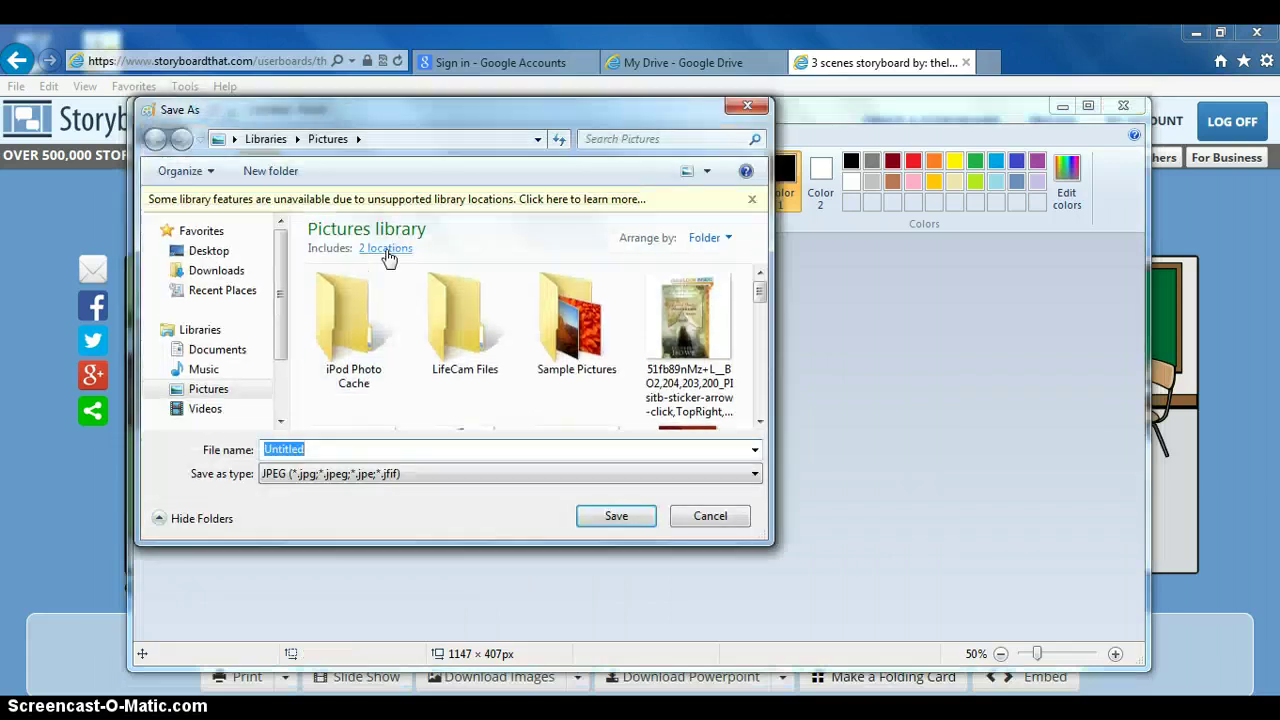
pyautogui.click(218, 251)
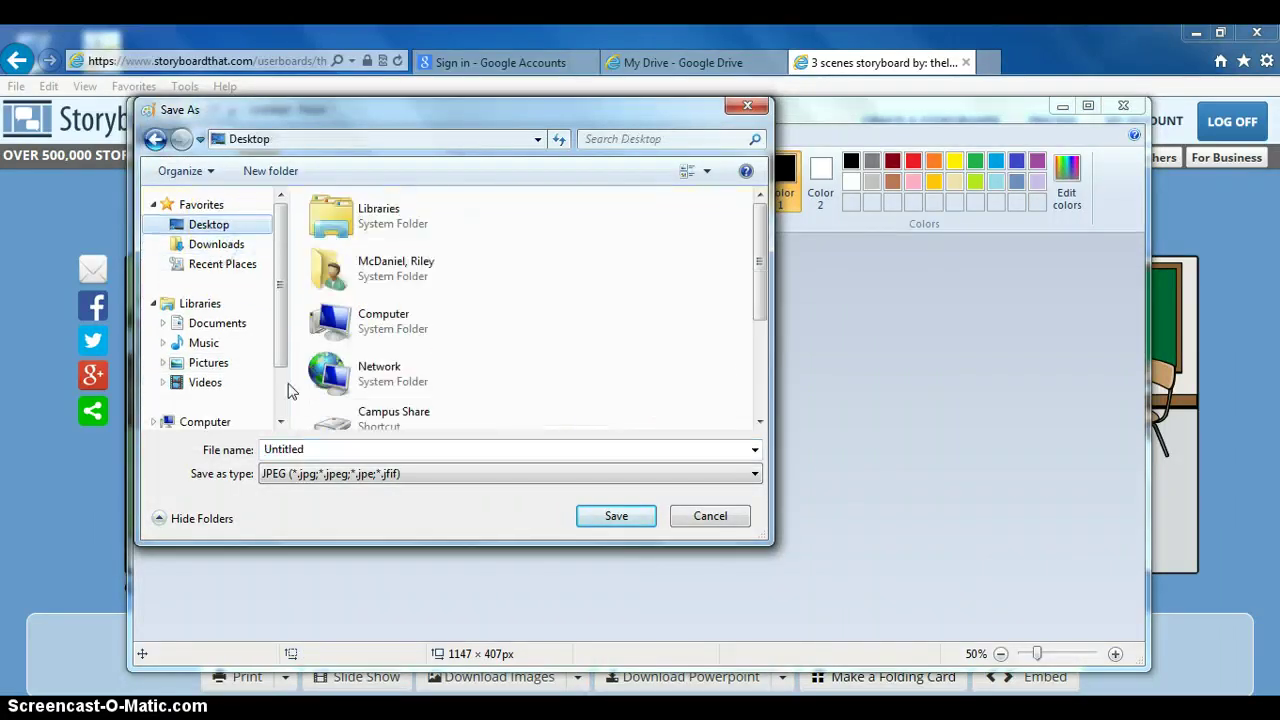
pyautogui.doubleClick(270, 449)
pyautogui.press('BackSpace')
pyautogui.write('storboardthat')
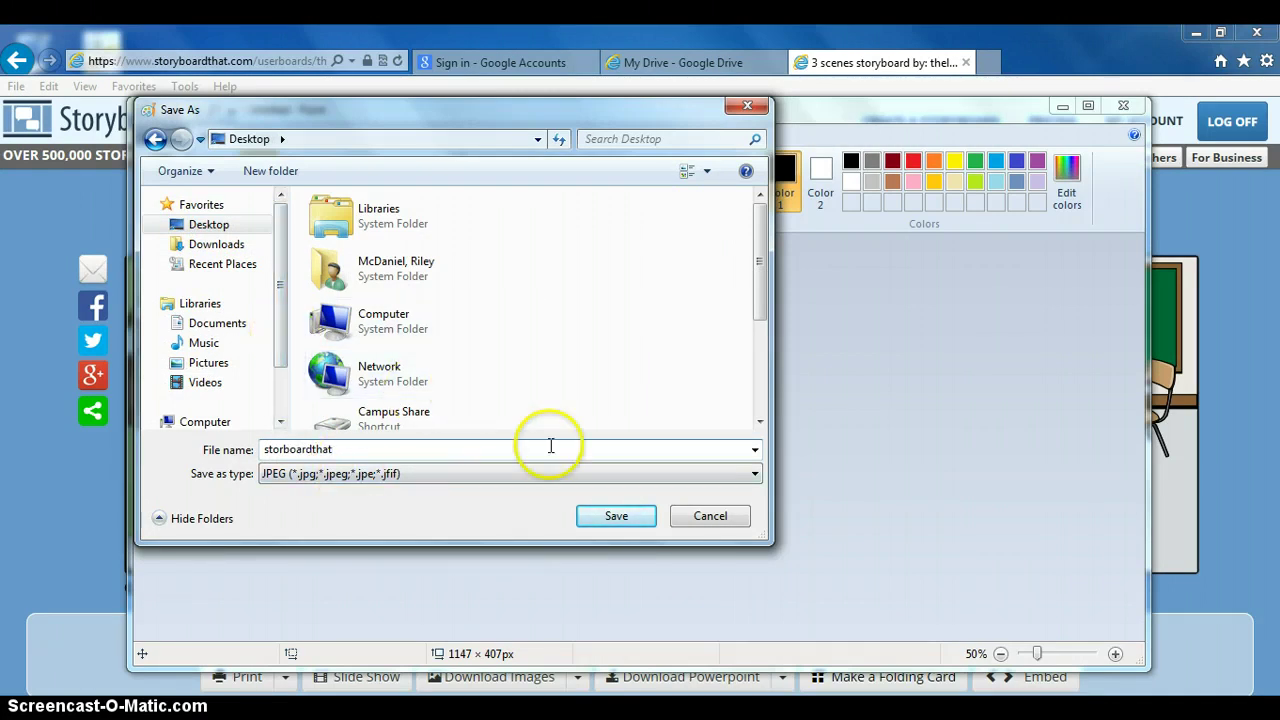
pyautogui.click(590, 515)
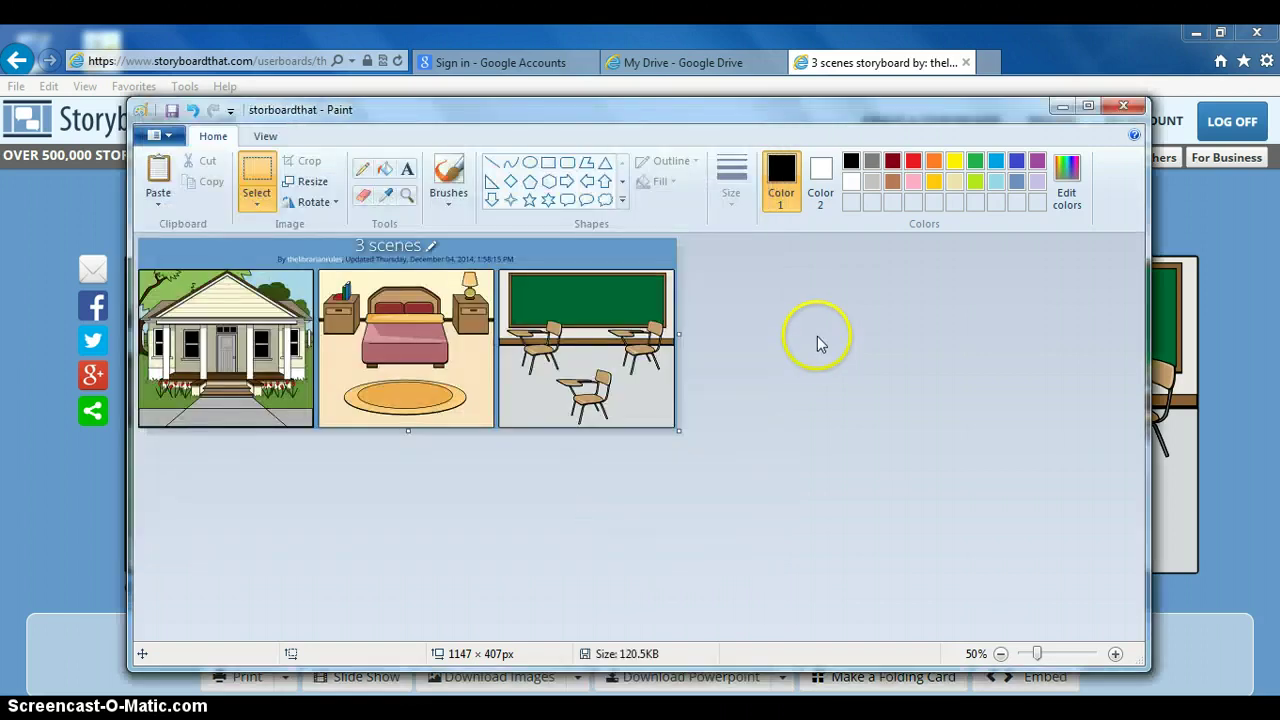
# - Minimize Paint and Internet Explorer, then restore the browser showing My Drive
pyautogui.click(1061, 106)
pyautogui.click(1192, 33)
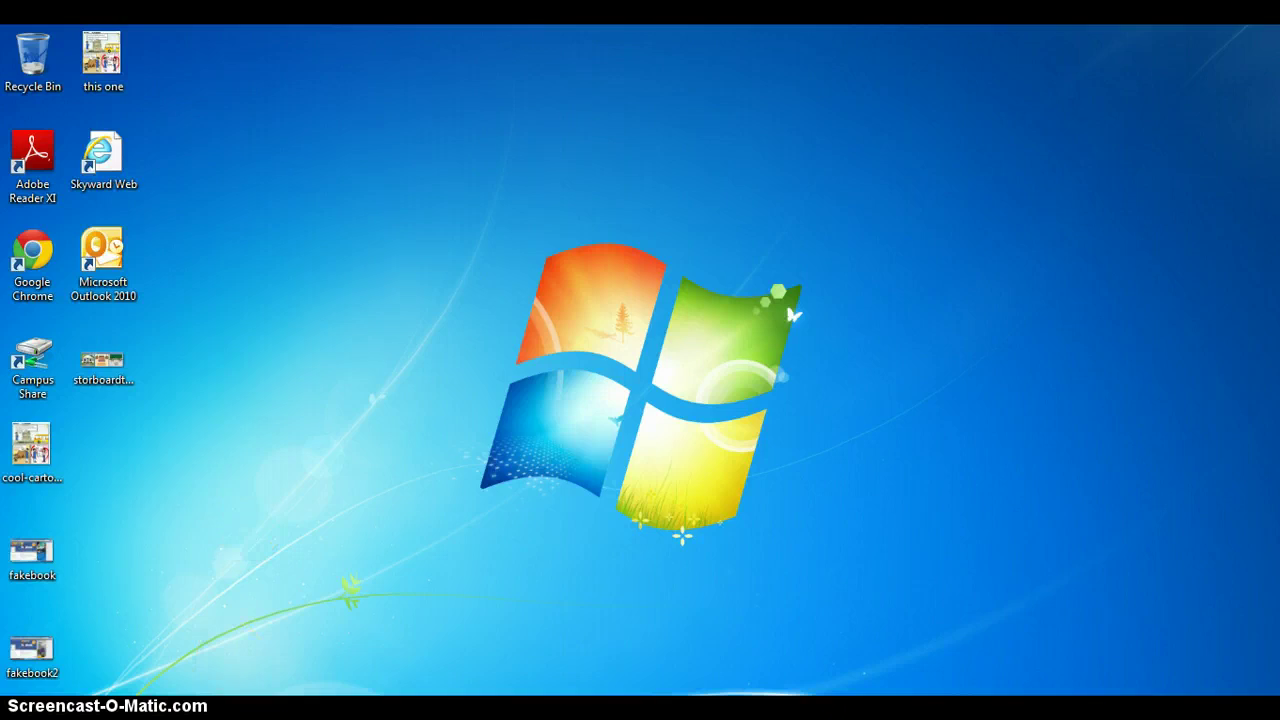
pyautogui.moveTo(257, 680)
pyautogui.click(364, 585)
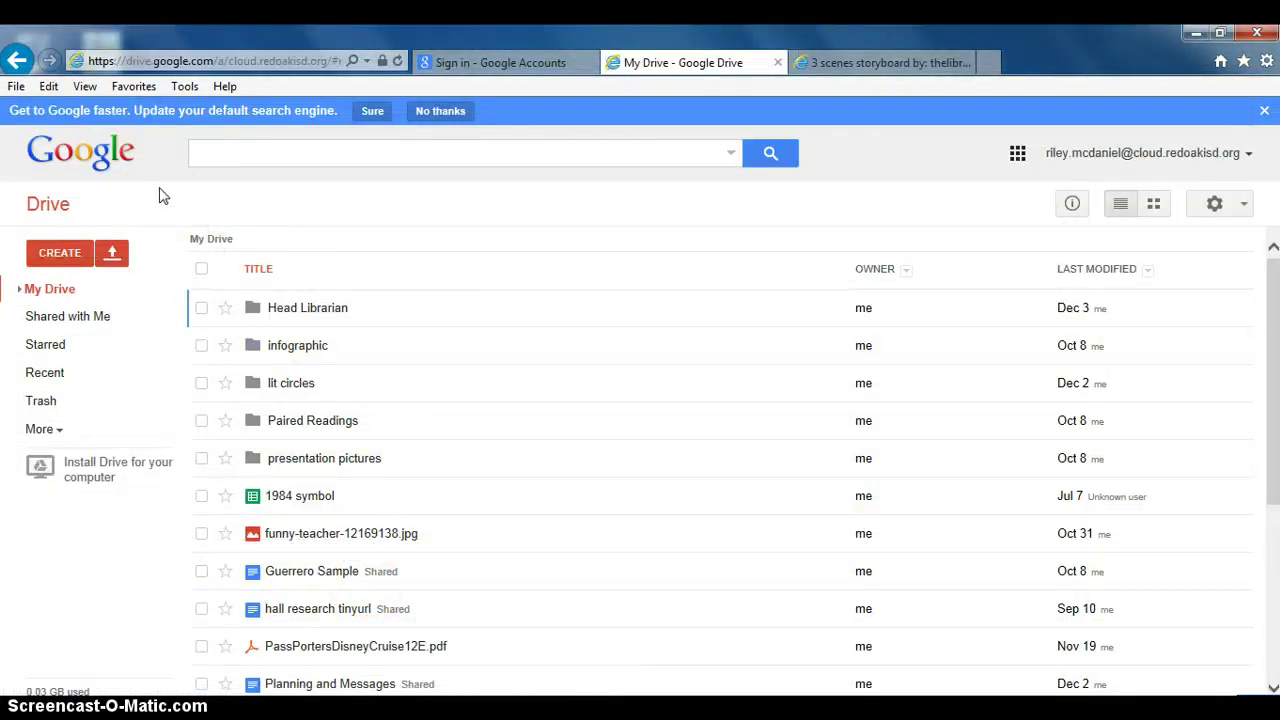
# - Upload storboardthat.jpg from the Desktop to My Drive and open it in preview
pyautogui.click(113, 254)
pyautogui.click(134, 286)
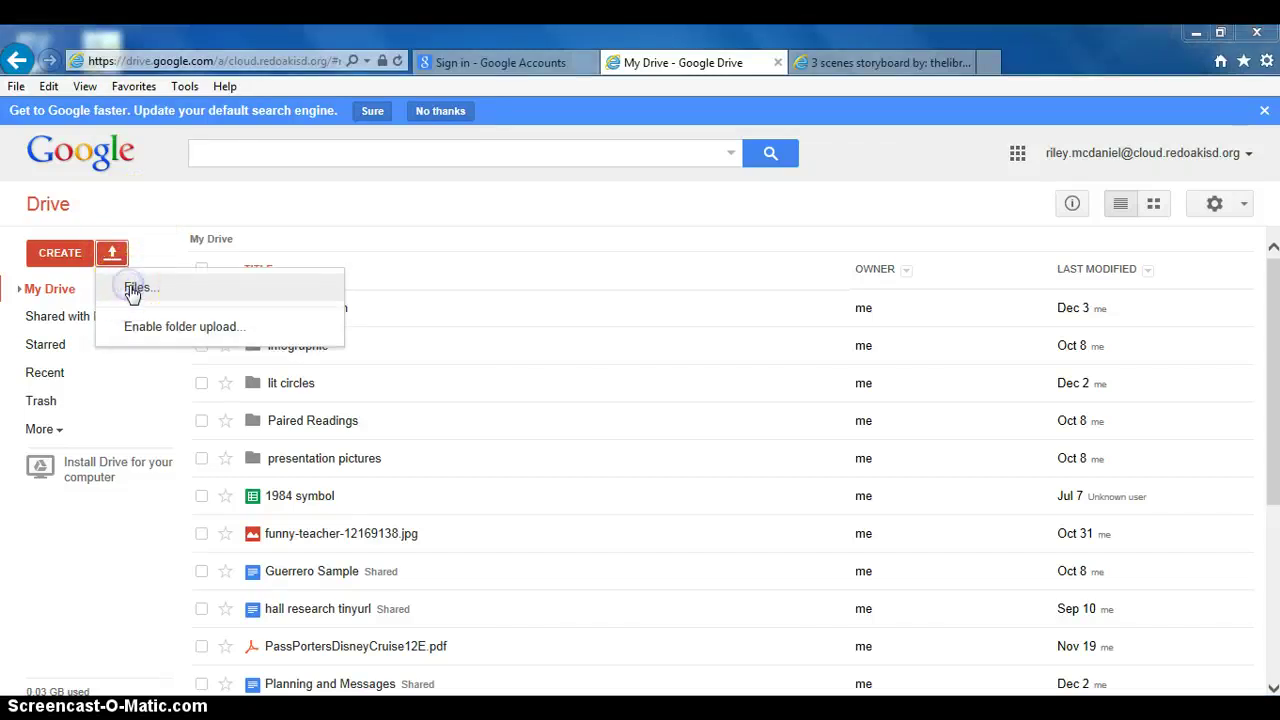
pyautogui.click(92, 156)
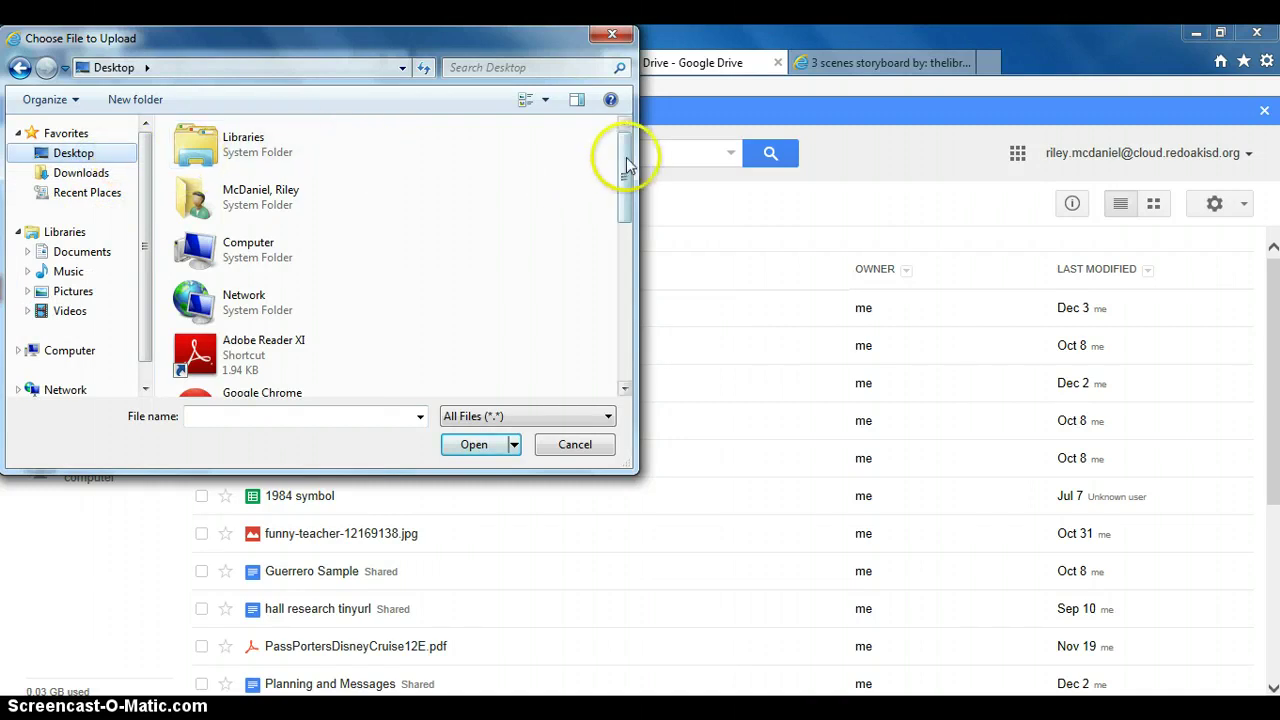
pyautogui.moveTo(626, 165); pyautogui.dragTo(590, 336)
pyautogui.click(286, 314)
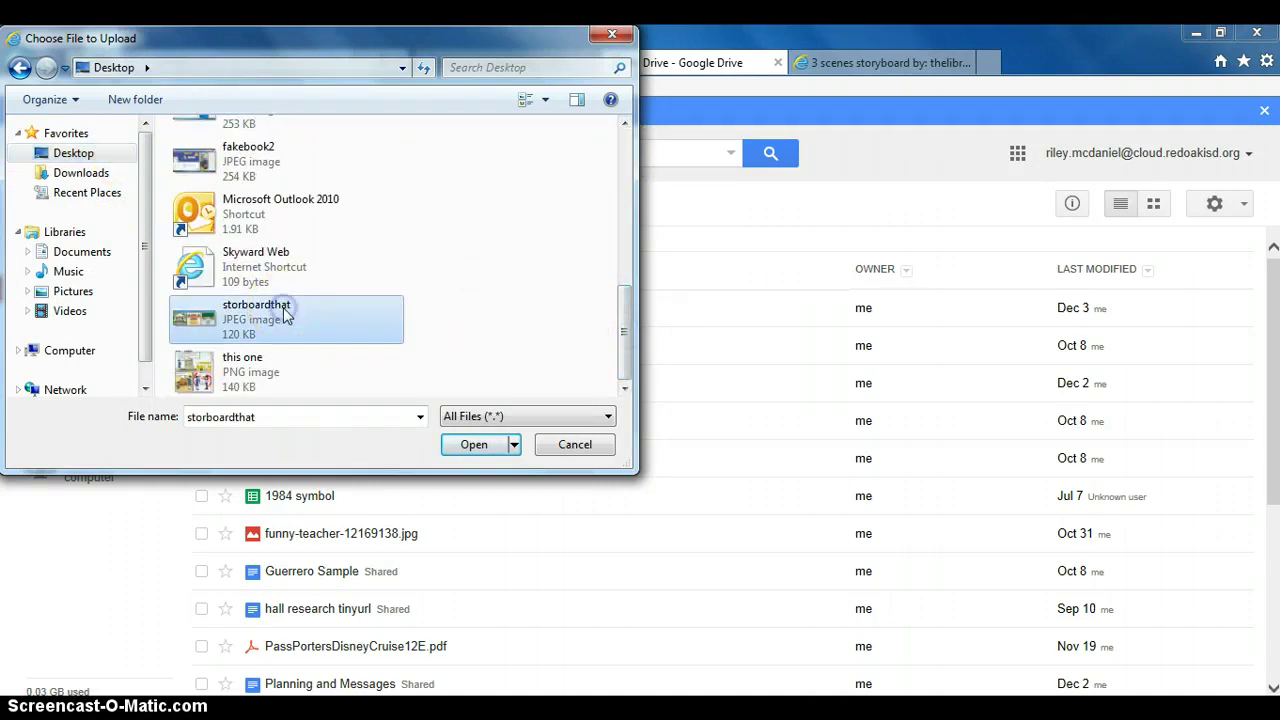
pyautogui.click(458, 444)
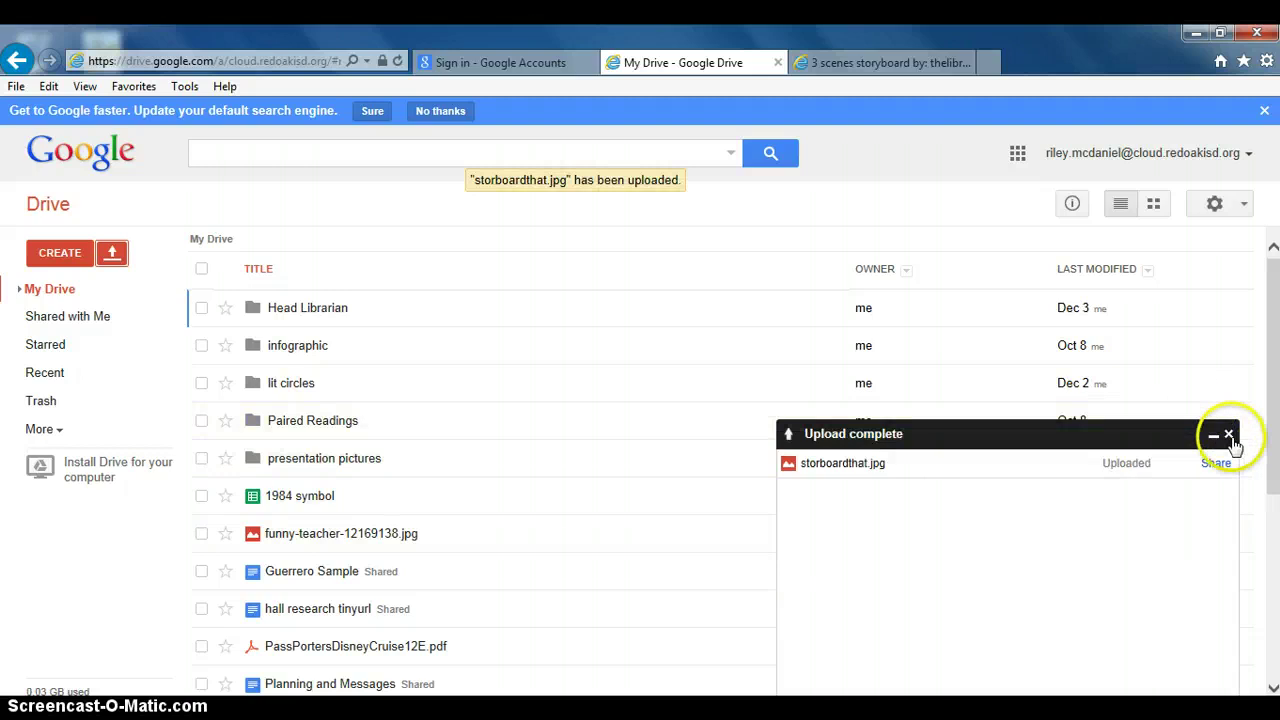
pyautogui.click(1230, 441)
pyautogui.moveTo(1268, 309); pyautogui.dragTo(1270, 460)
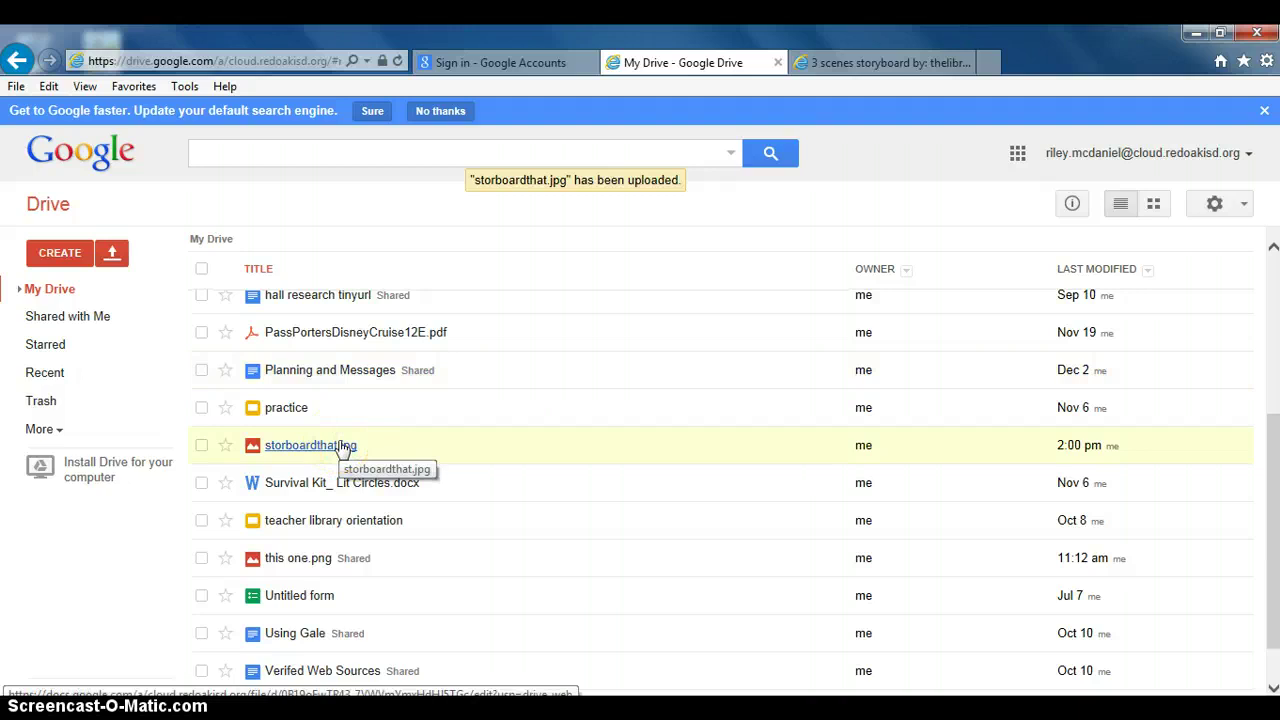
pyautogui.click(343, 447)
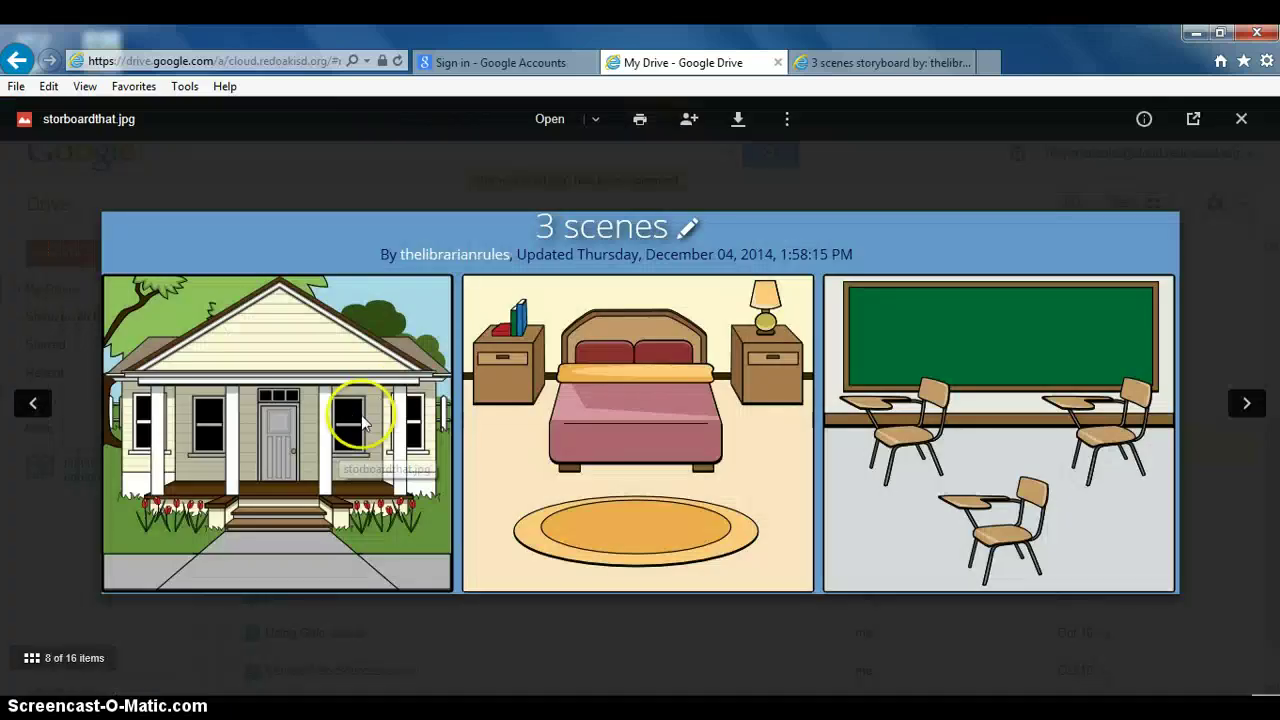
# - Set storboardthat.jpg's access to On - Public on the web, then close the preview
pyautogui.click(624, 118)
pyautogui.click(686, 119)
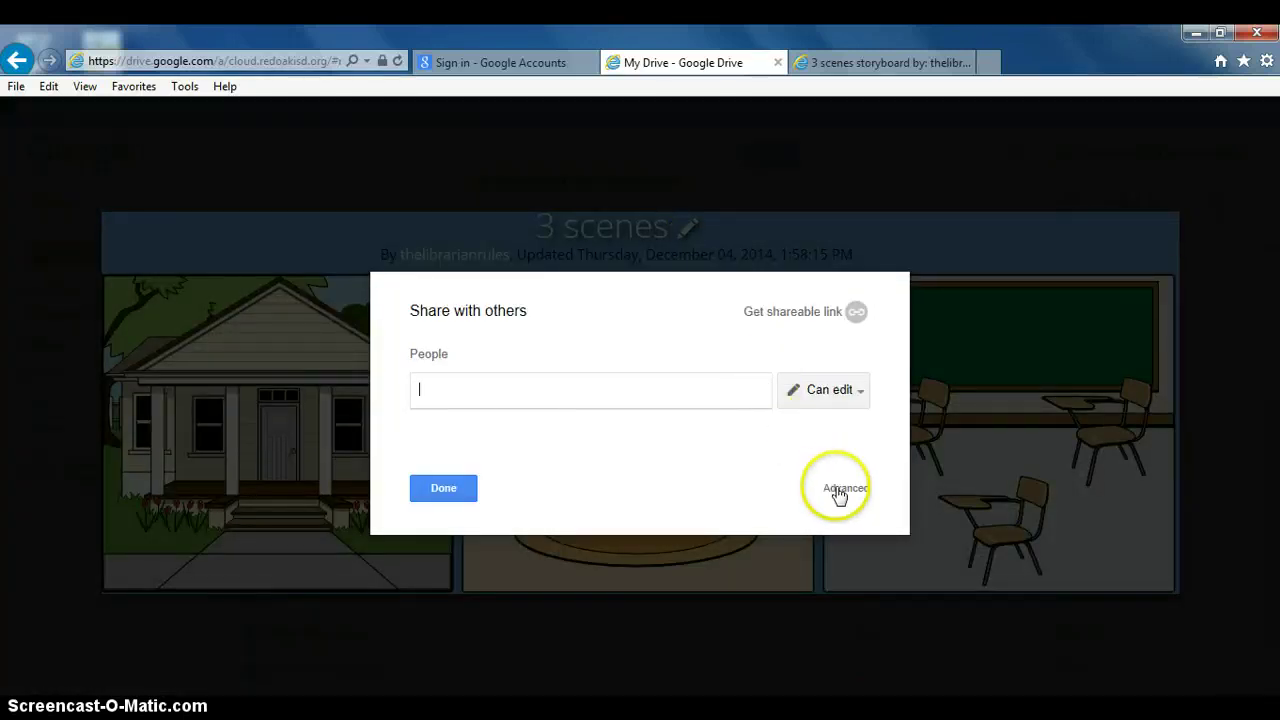
pyautogui.click(836, 490)
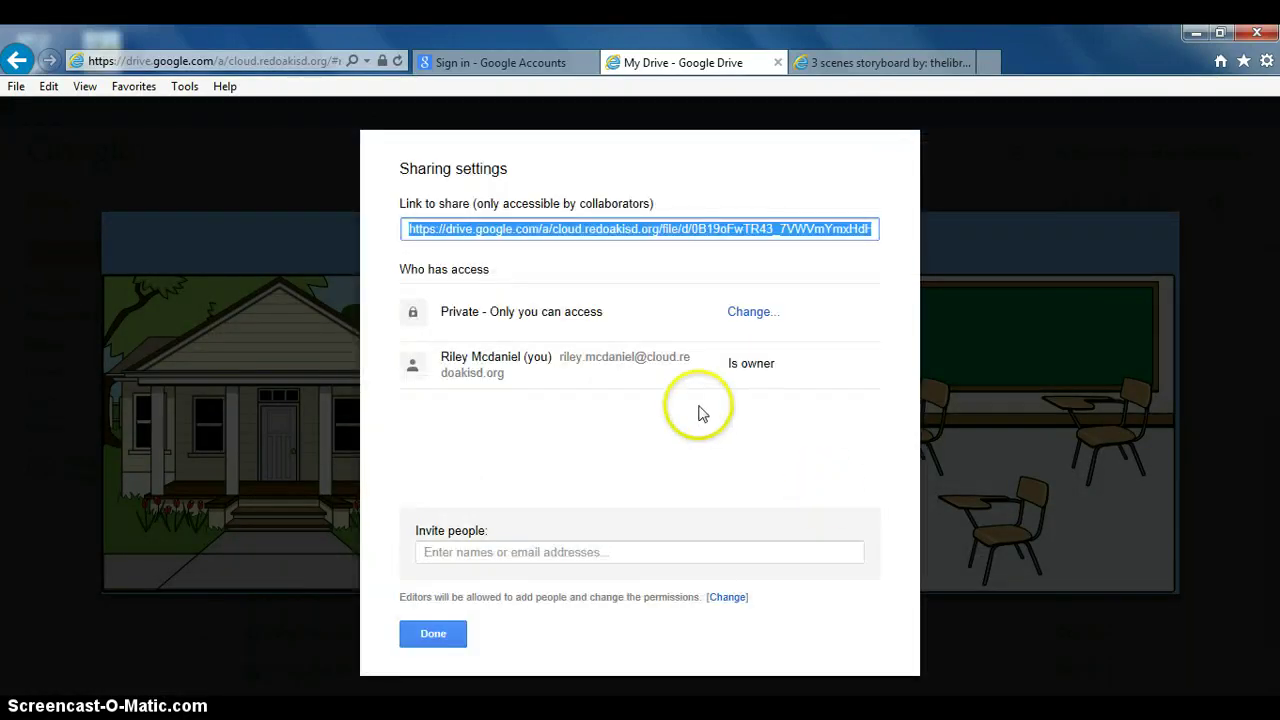
pyautogui.click(749, 316)
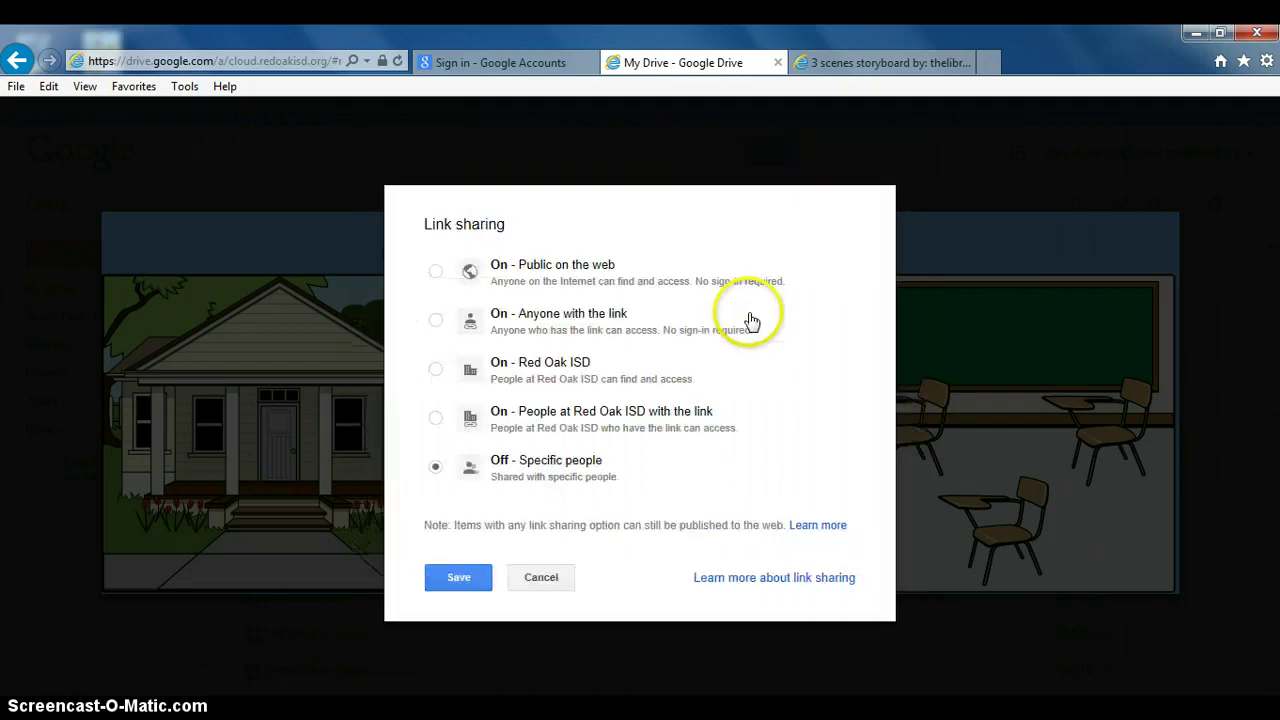
pyautogui.click(435, 271)
pyautogui.click(460, 610)
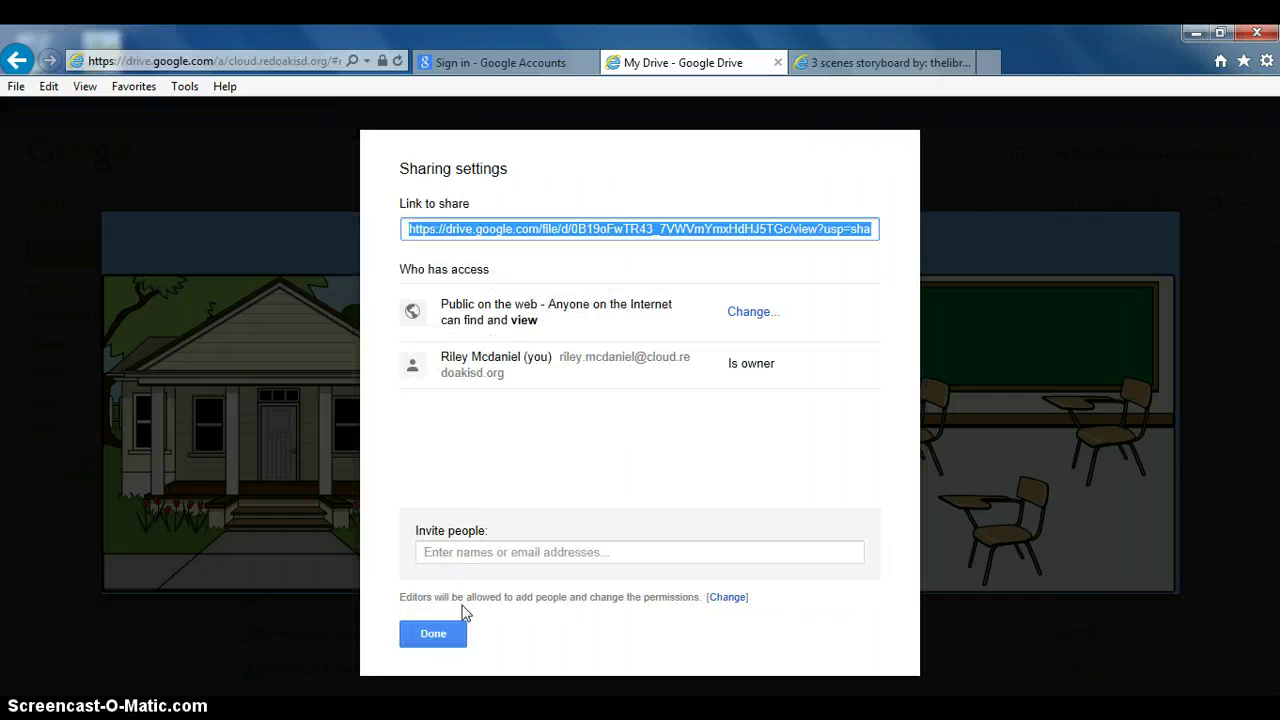
pyautogui.click(443, 634)
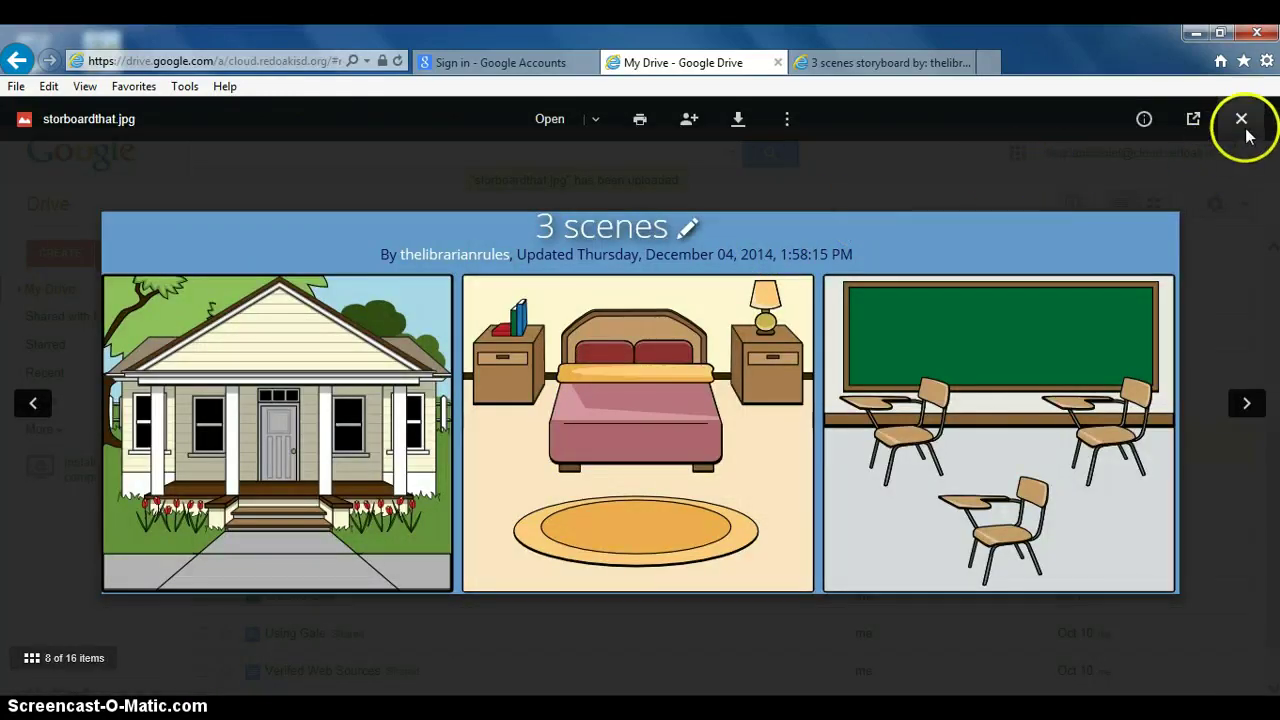
pyautogui.click(1243, 123)
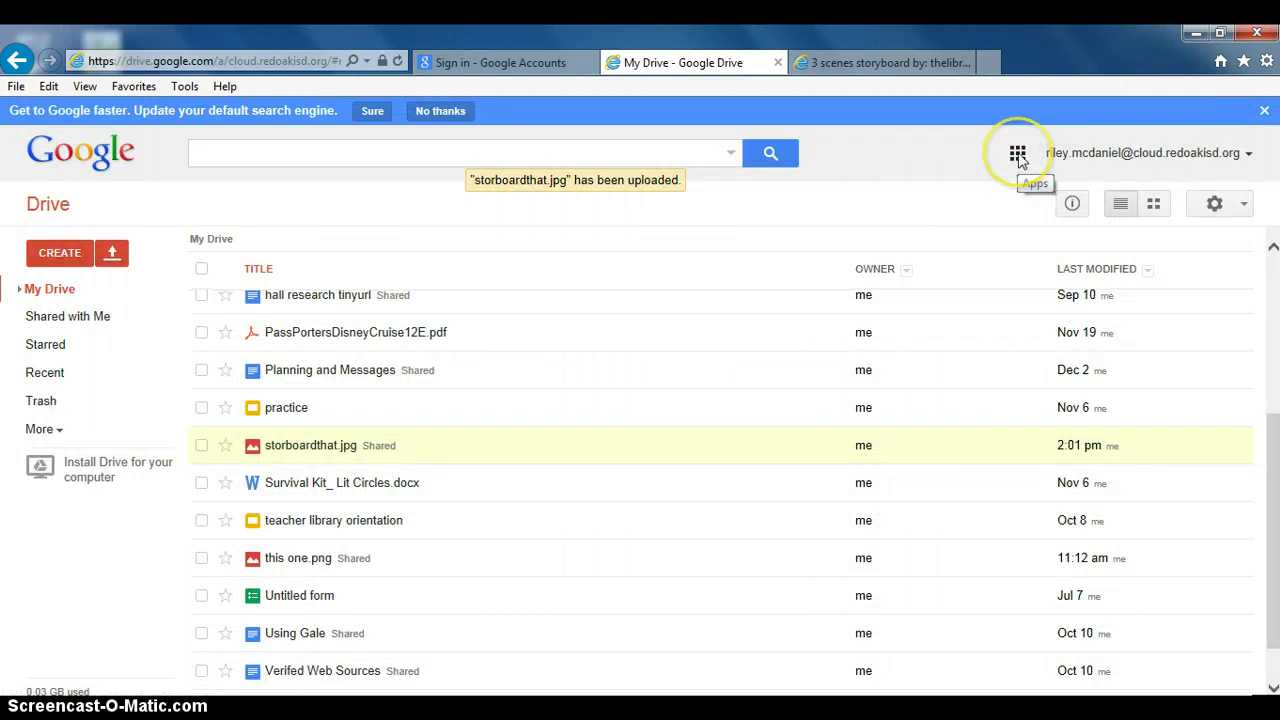
# - Go to Sites from the Google apps grid and open 'The Open Window is Closed'
pyautogui.click(1018, 157)
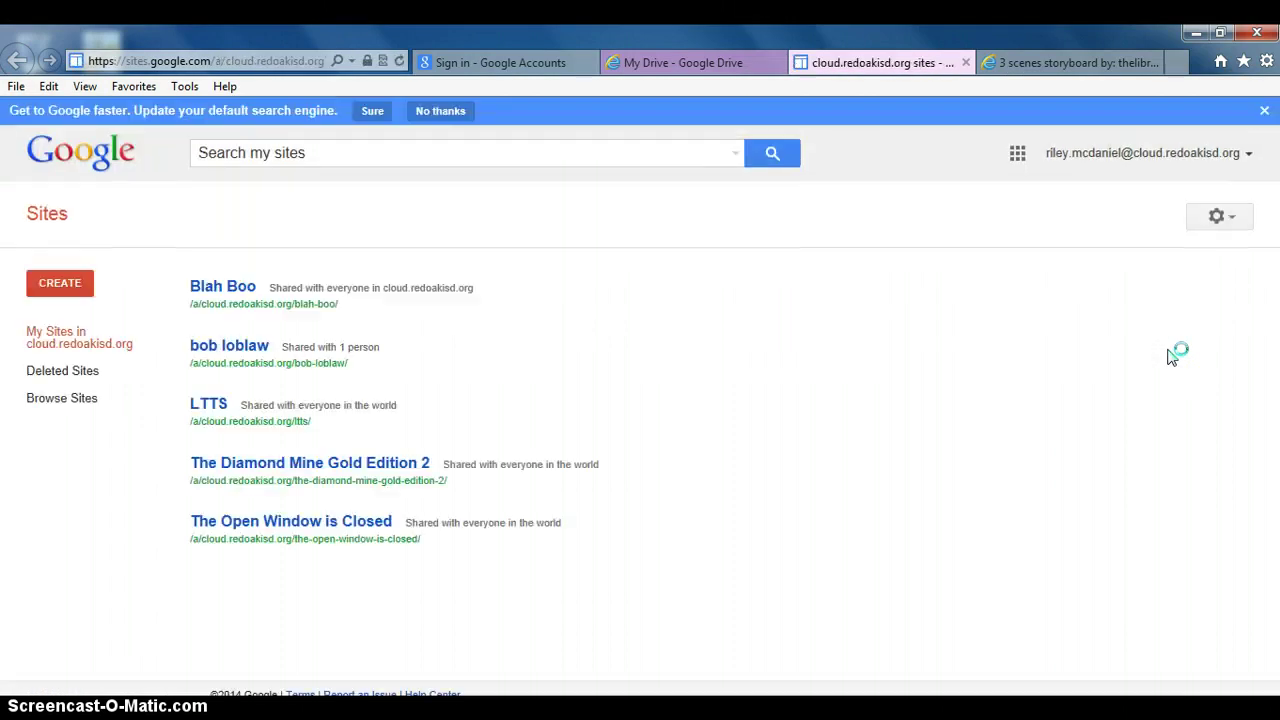
pyautogui.click(358, 527)
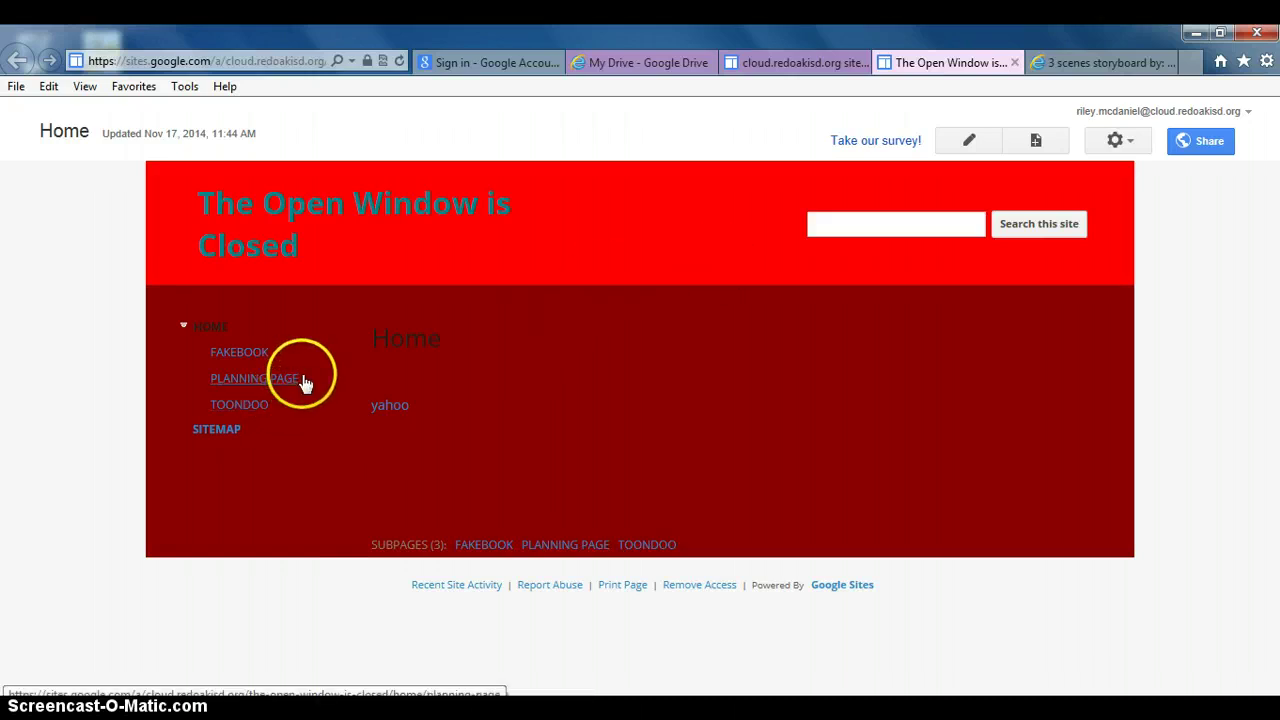
# - Create a new page named 'Storyboard That' nested under the Home page
pyautogui.click(1035, 142)
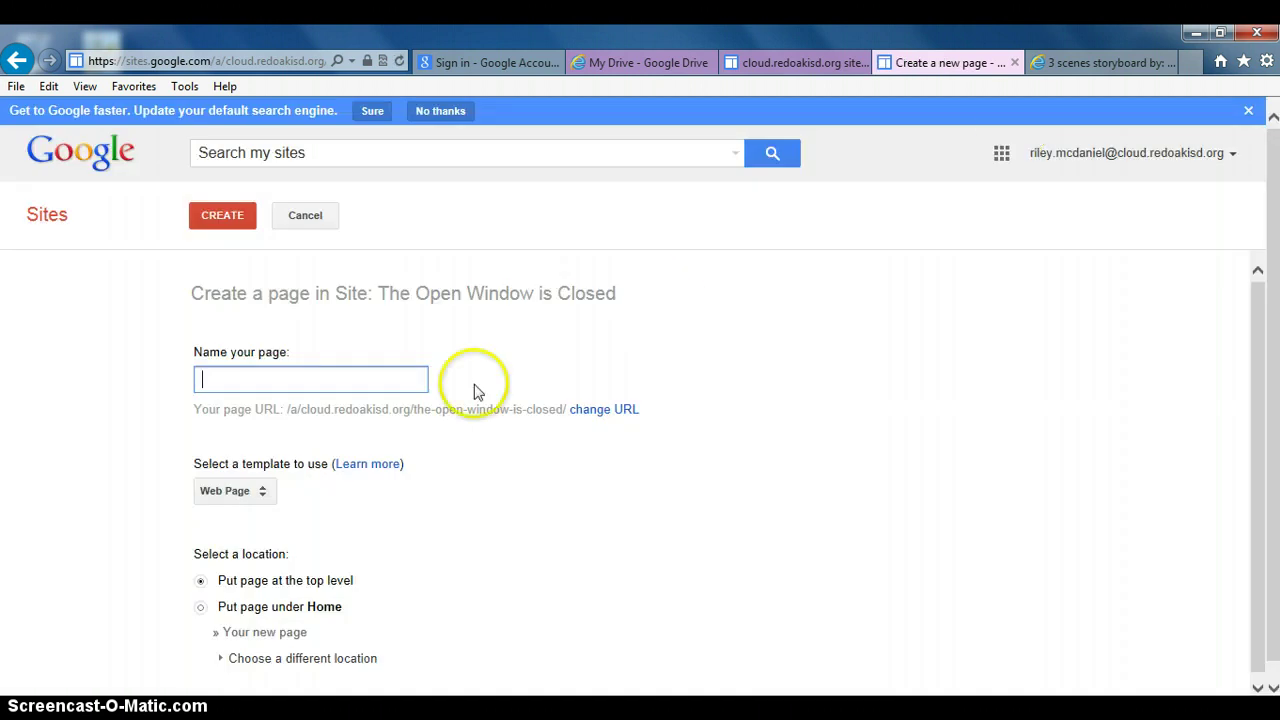
pyautogui.click(350, 380)
pyautogui.write('Storyboard That')
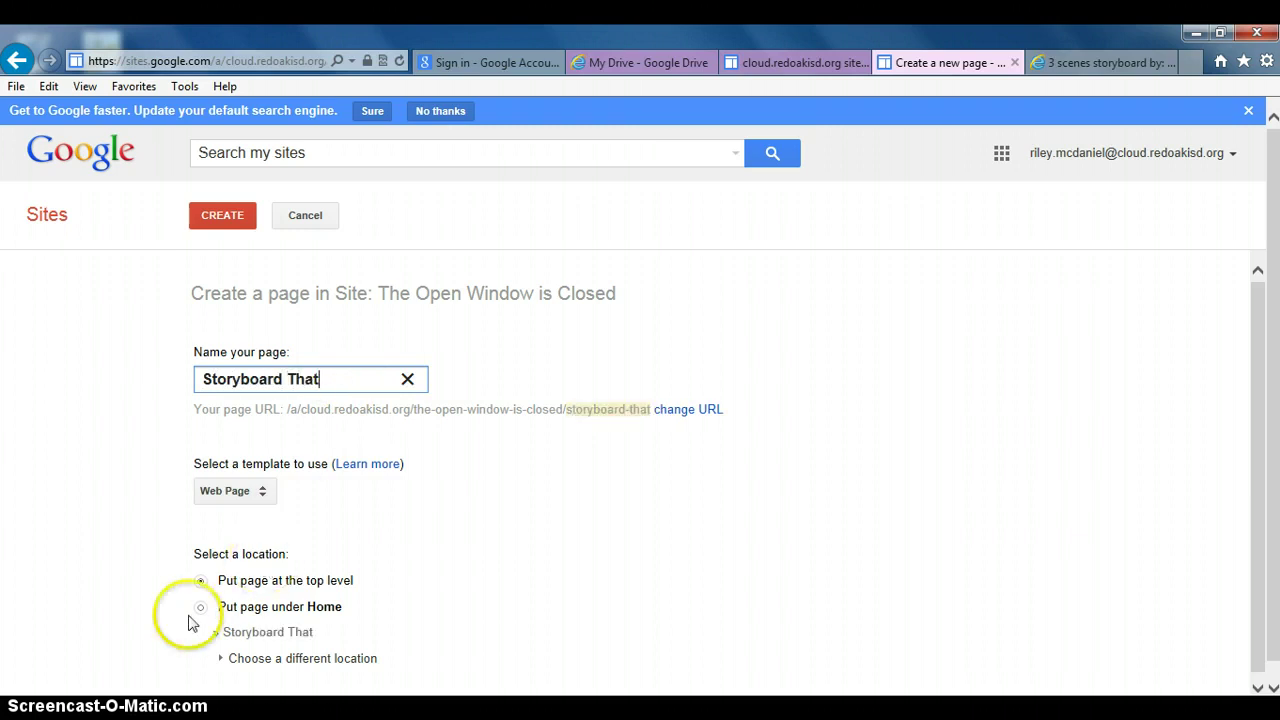
pyautogui.click(201, 608)
pyautogui.click(234, 220)
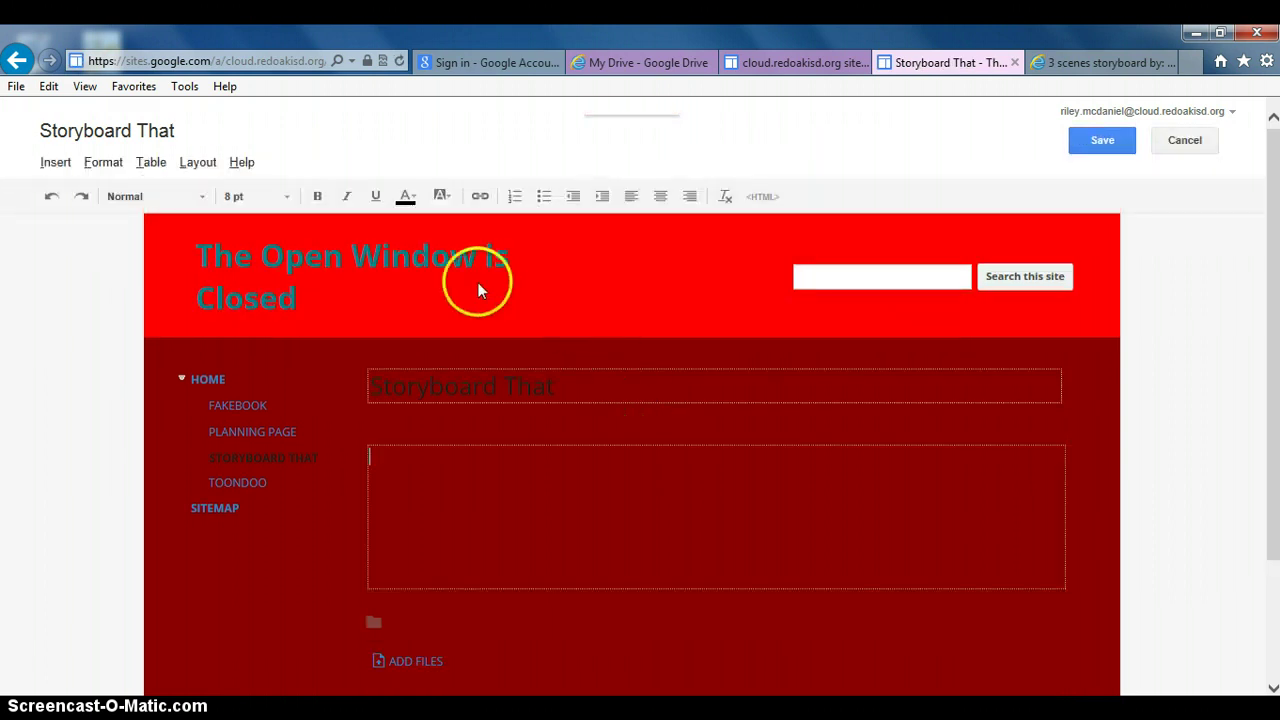
# - Insert the storboardthat.jpg image from Google Drive onto the page
pyautogui.click(56, 163)
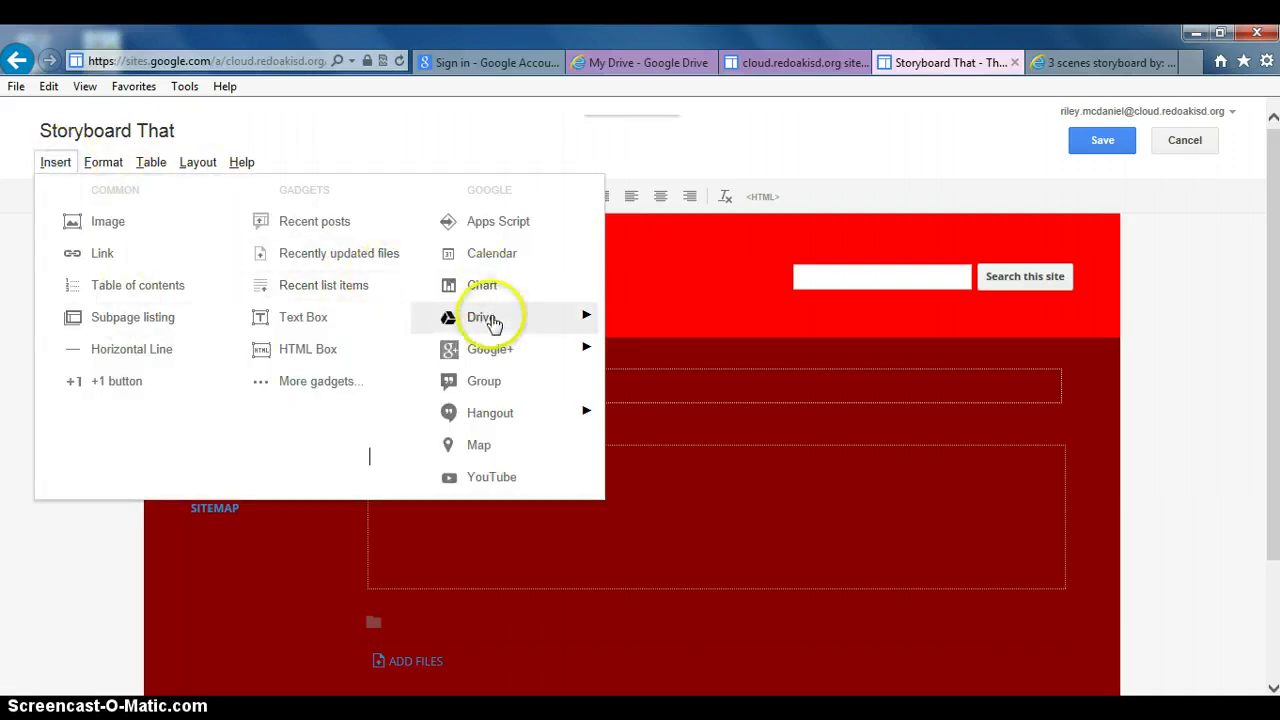
pyautogui.moveTo(490, 315)
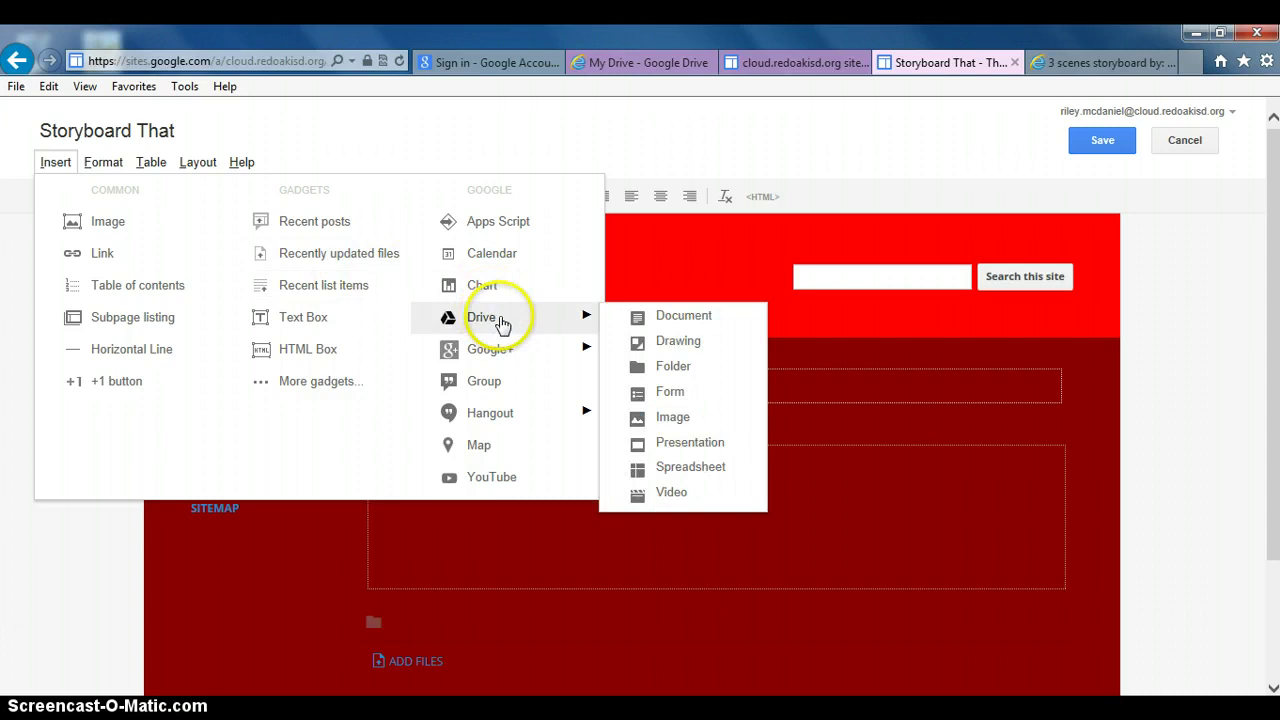
pyautogui.click(673, 420)
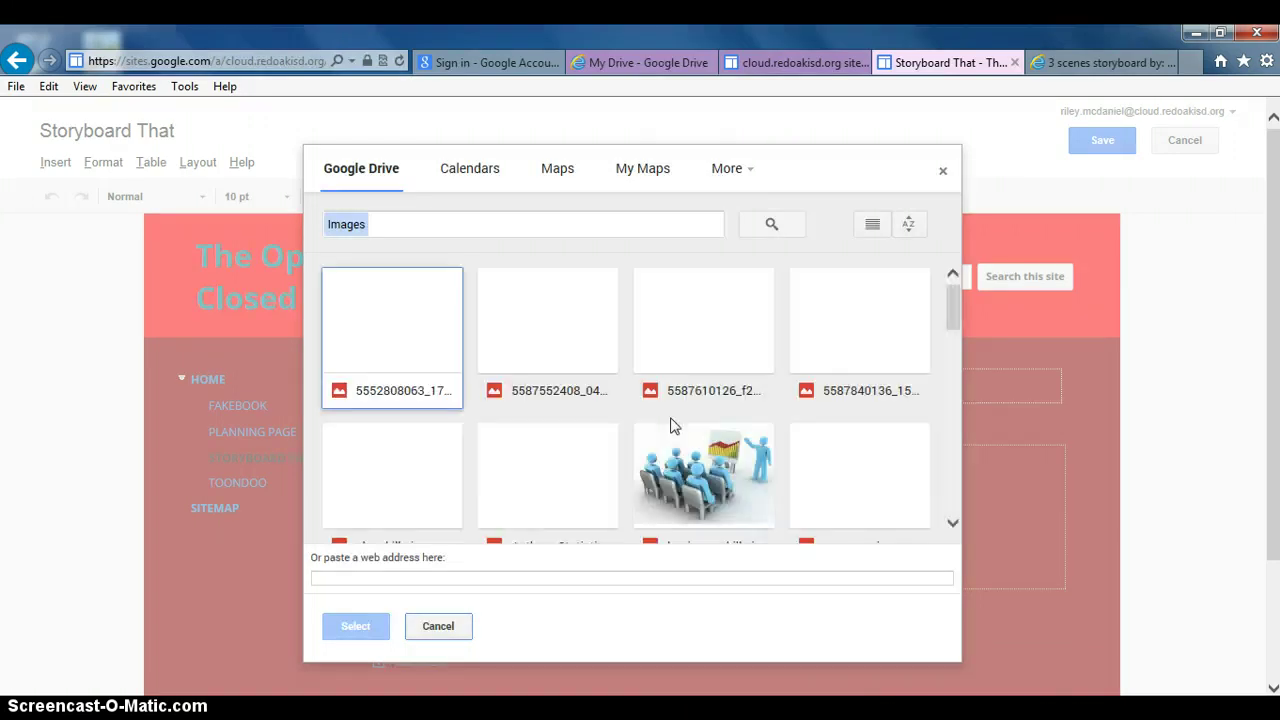
pyautogui.moveTo(951, 298); pyautogui.dragTo(952, 451)
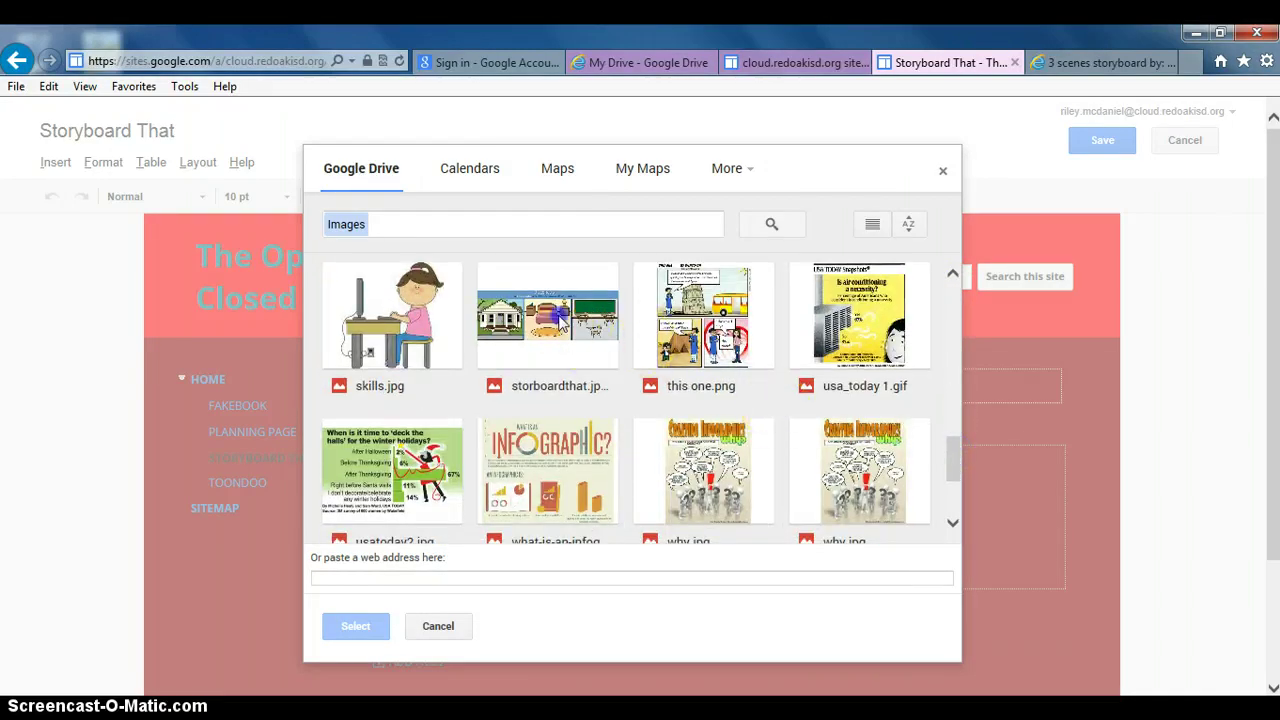
pyautogui.click(590, 340)
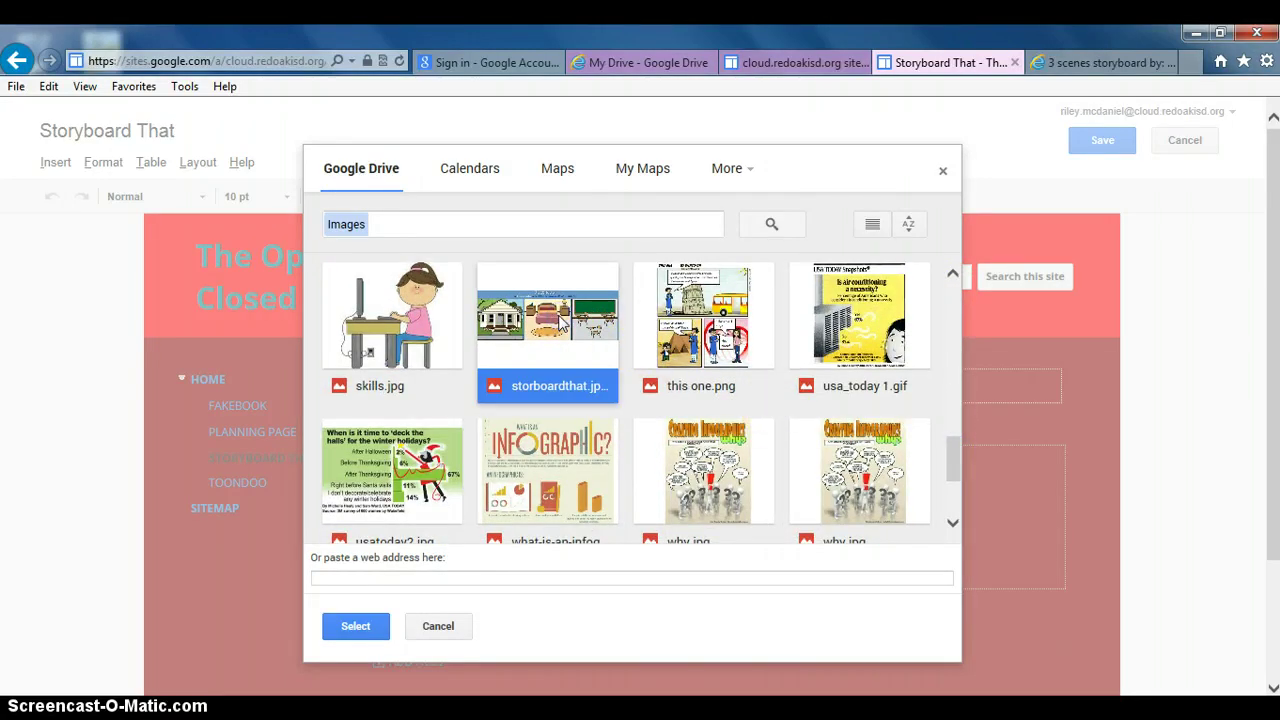
pyautogui.click(369, 637)
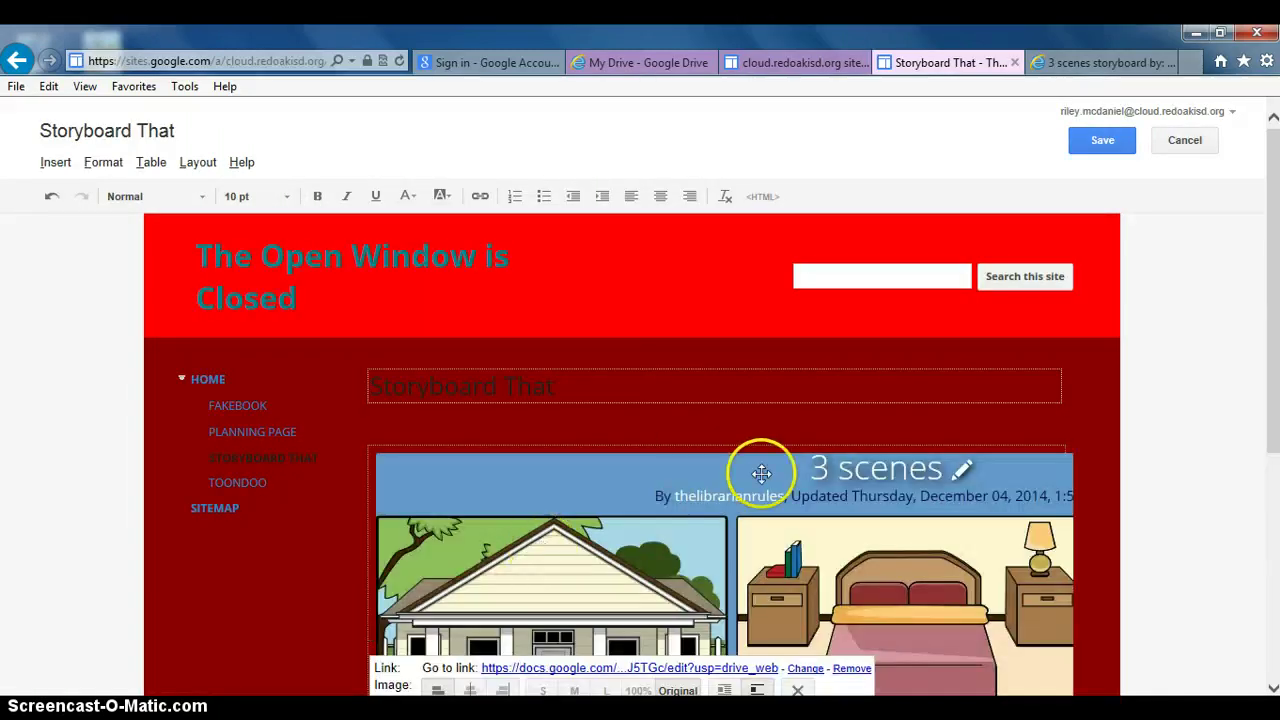
# - Set the storyboard image to large size, stepping through small and medium
pyautogui.moveTo(1271, 337); pyautogui.dragTo(1265, 455)
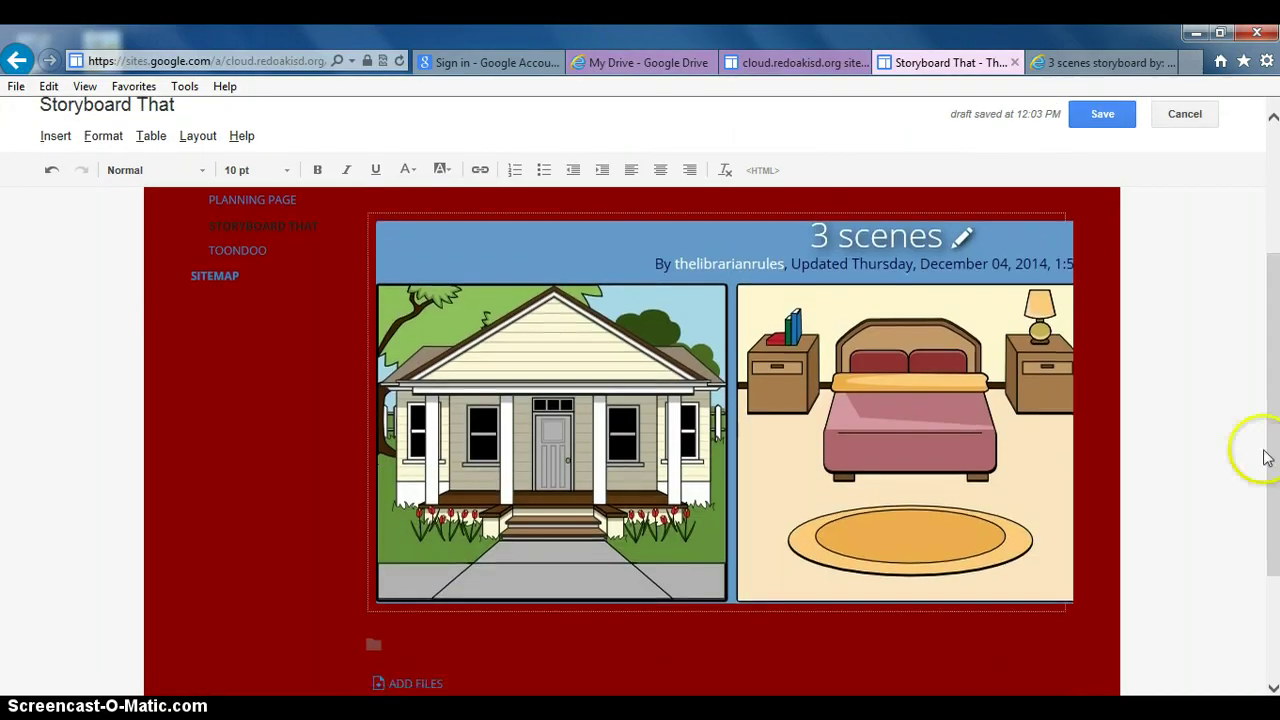
pyautogui.click(986, 430)
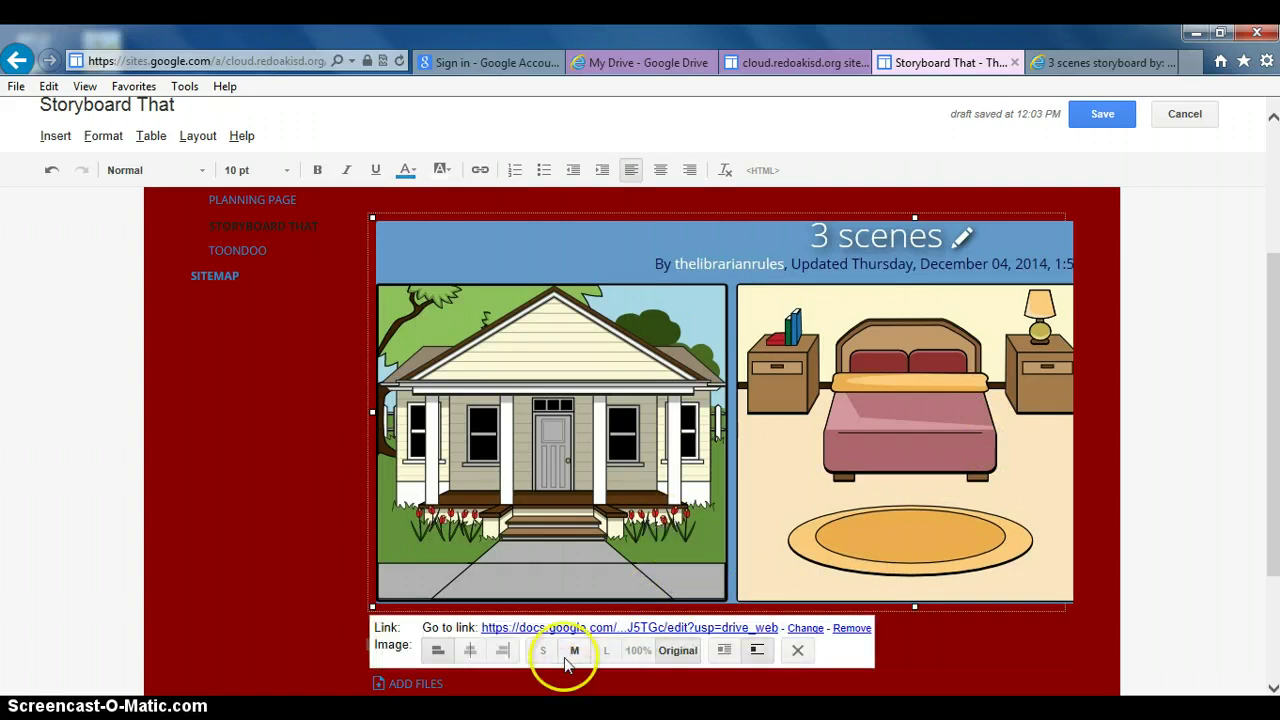
pyautogui.click(543, 650)
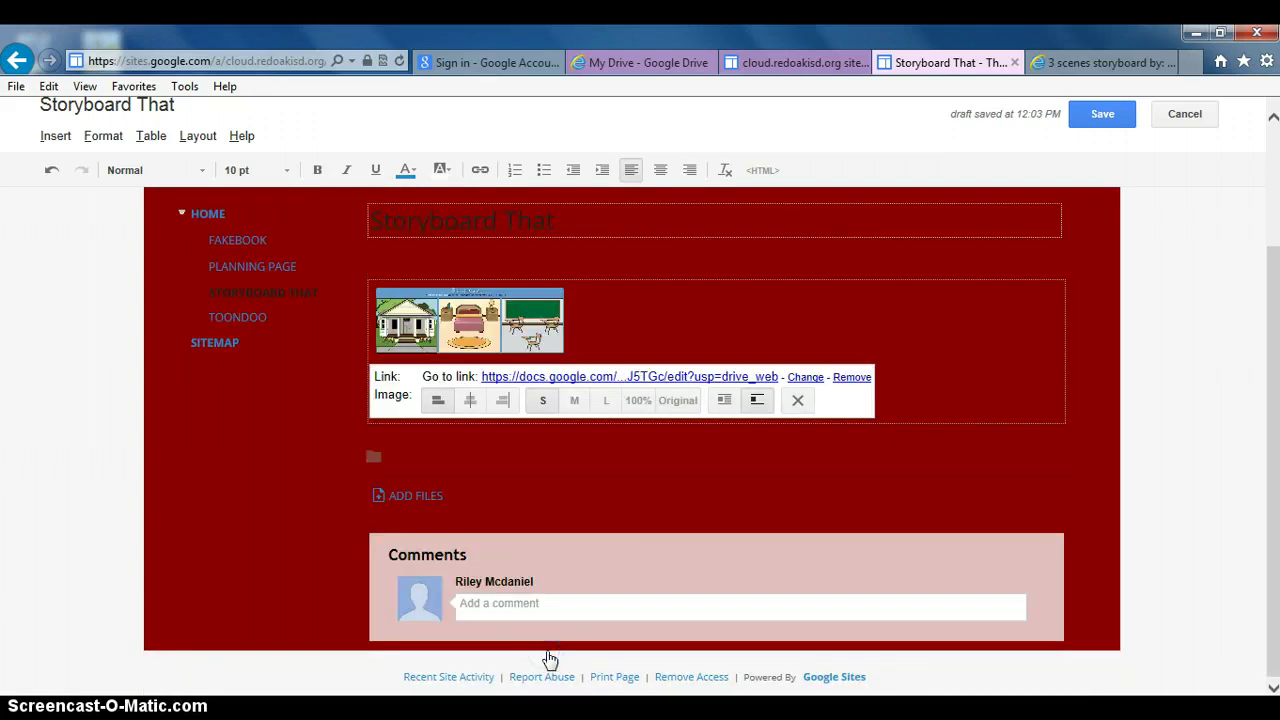
pyautogui.click(574, 400)
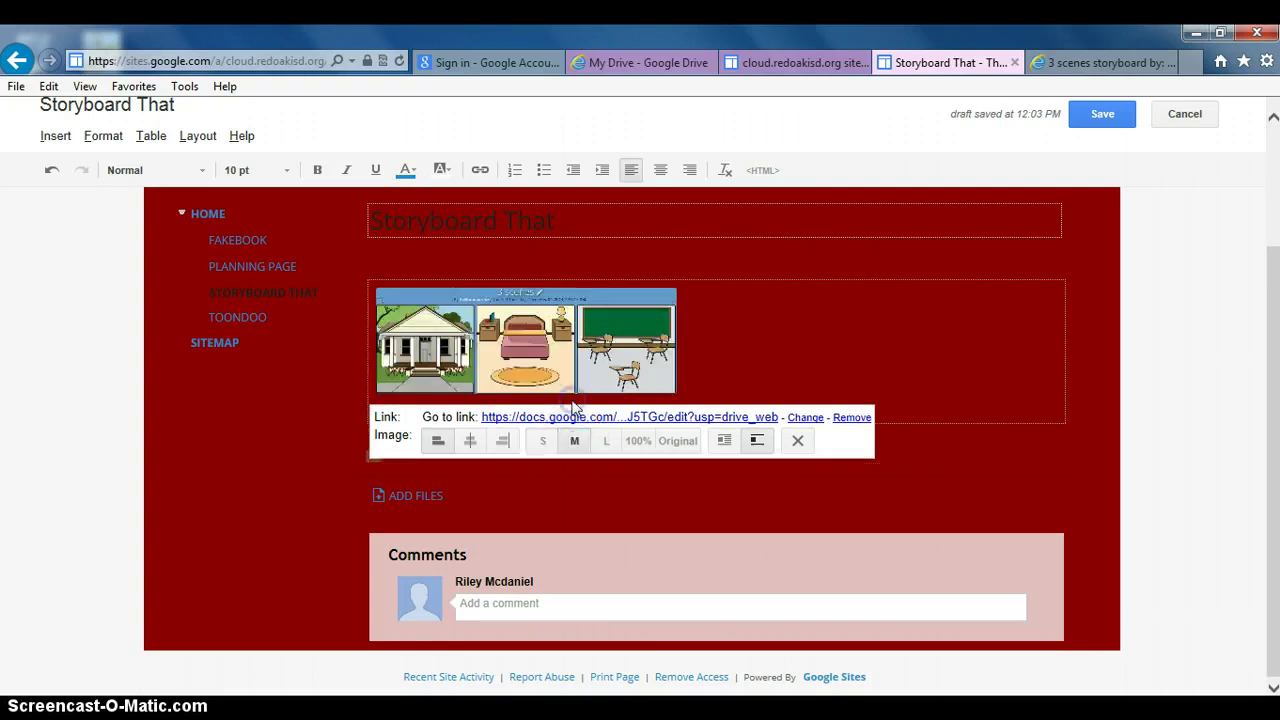
pyautogui.click(605, 440)
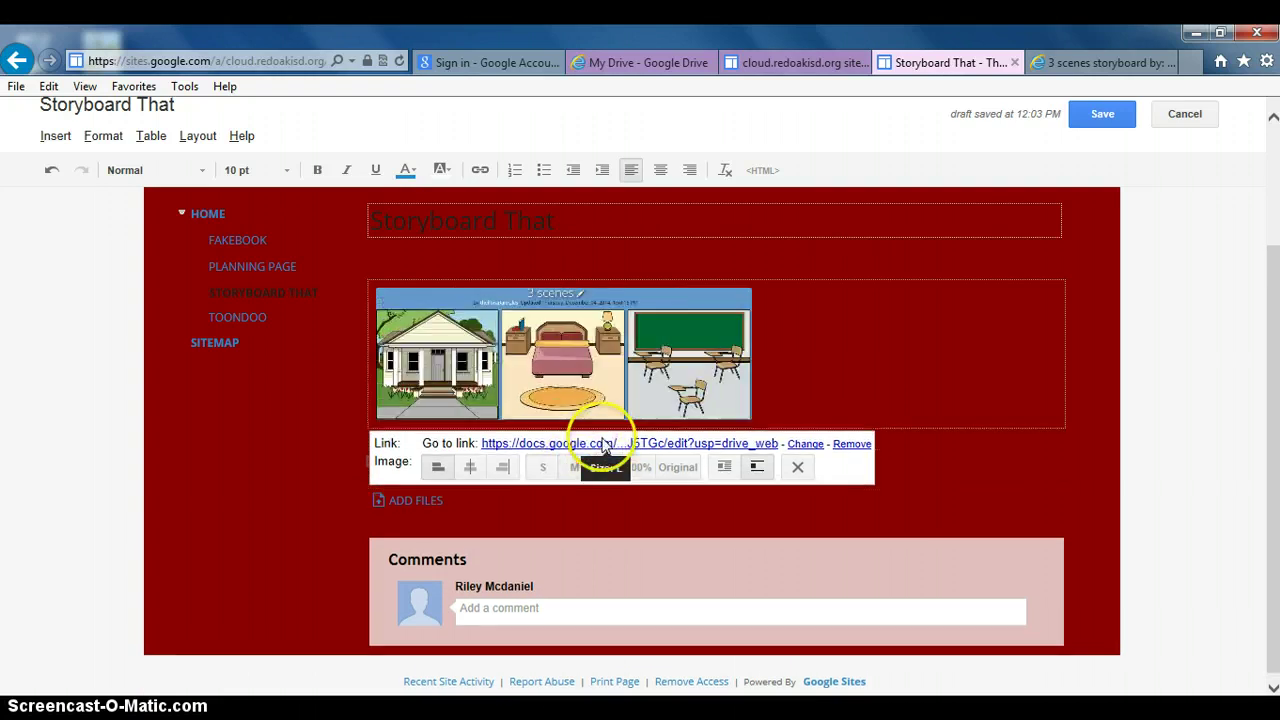
# - Deselect the image and save the Storyboard That page
pyautogui.click(781, 354)
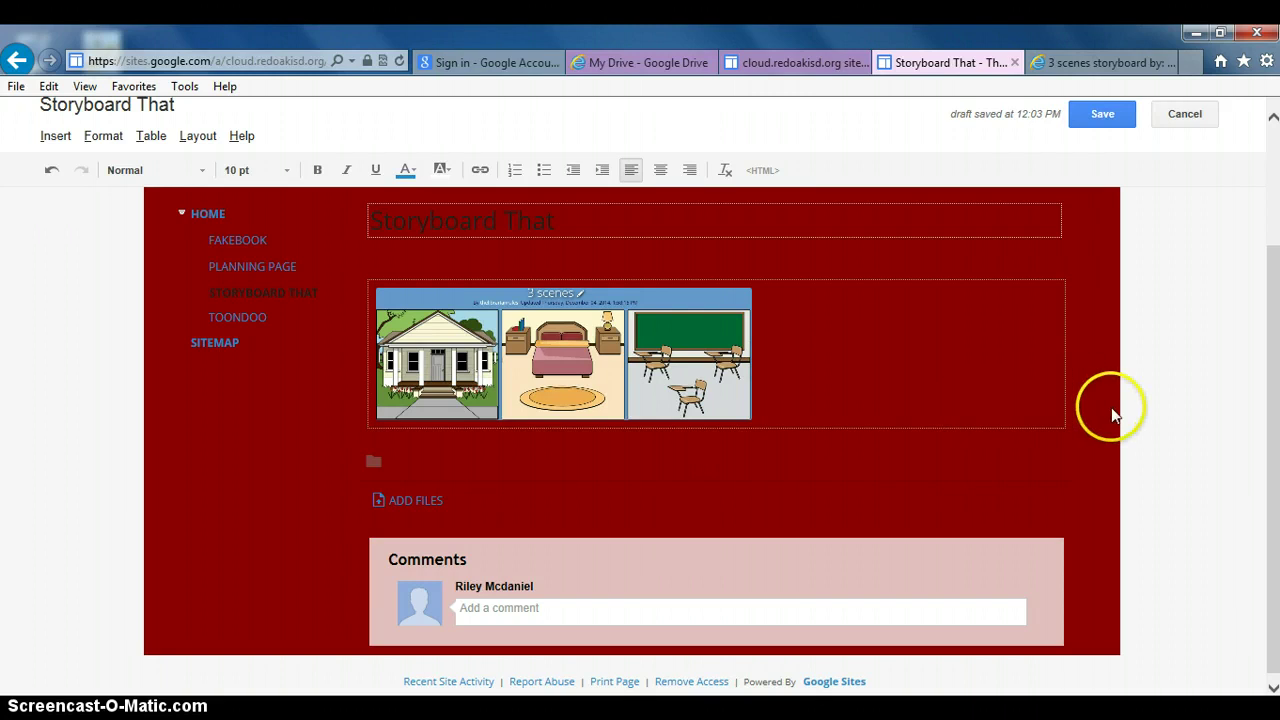
pyautogui.moveTo(1275, 363); pyautogui.dragTo(1269, 255)
pyautogui.click(1117, 149)
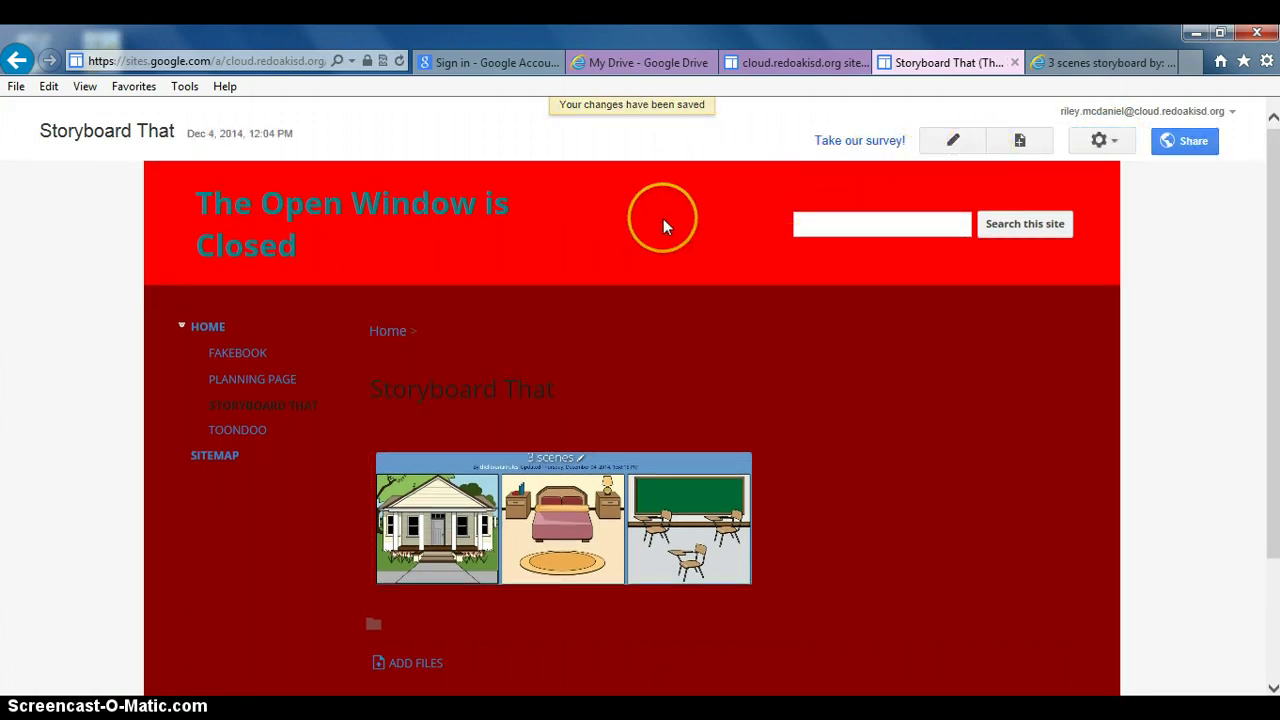
# - Check the 3 scenes storyboard tab, then return and follow the image's Drive link
pyautogui.moveTo(1274, 254); pyautogui.dragTo(1275, 322)
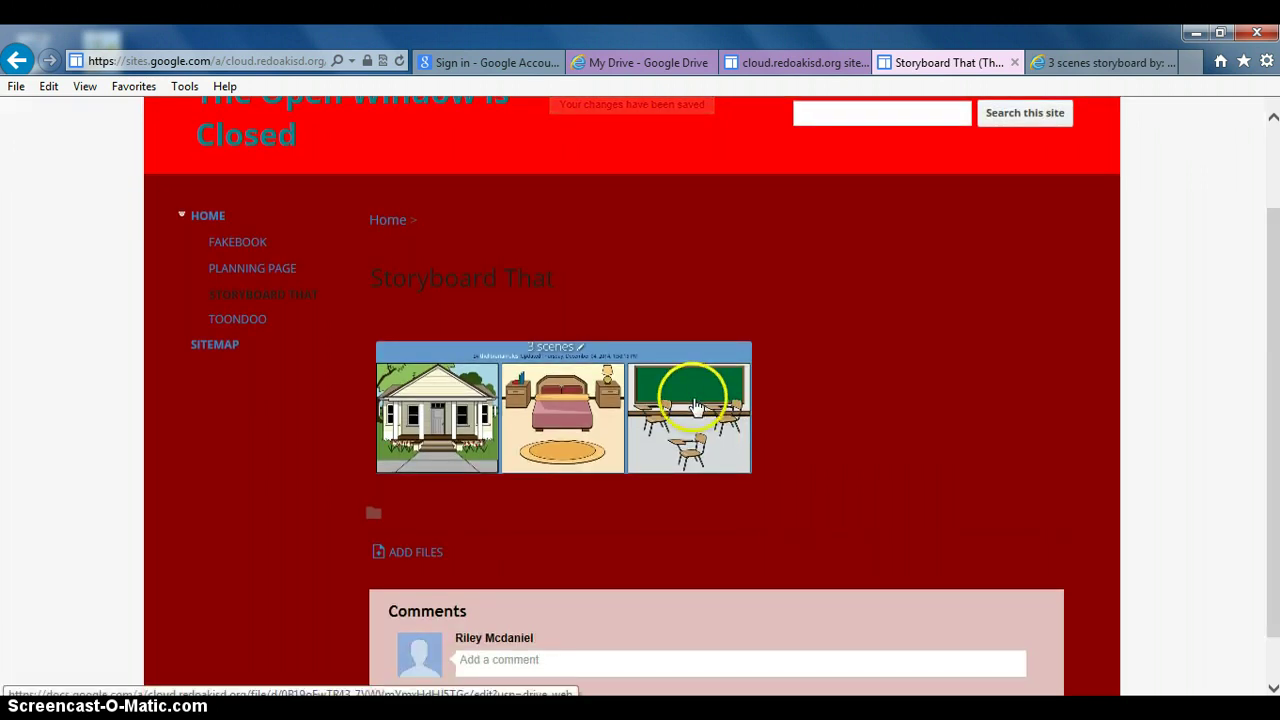
pyautogui.click(1083, 64)
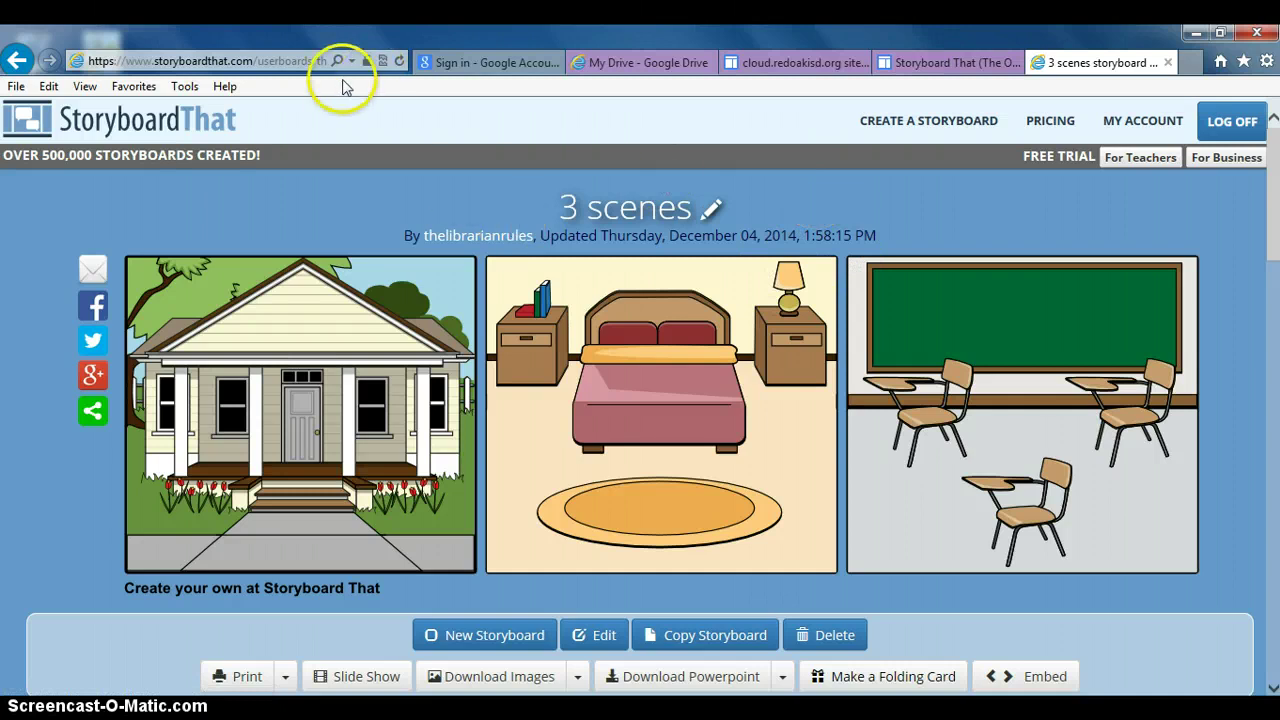
pyautogui.click(445, 636)
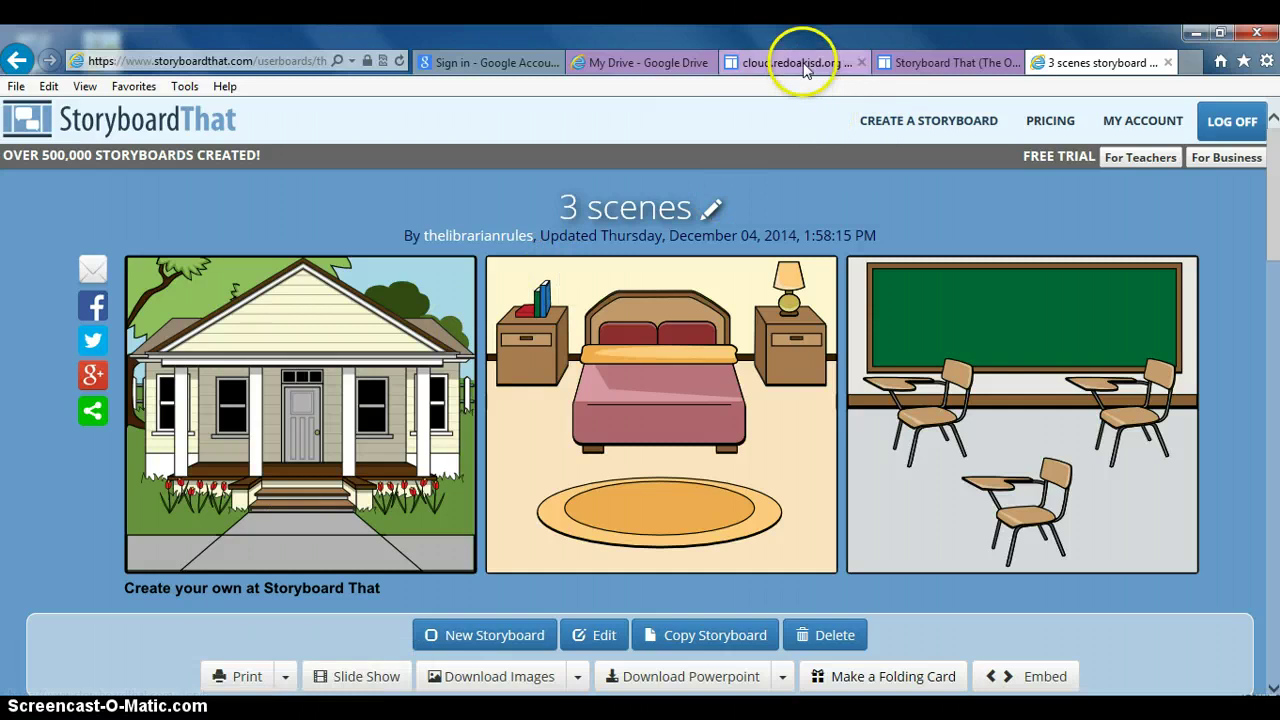
pyautogui.click(932, 58)
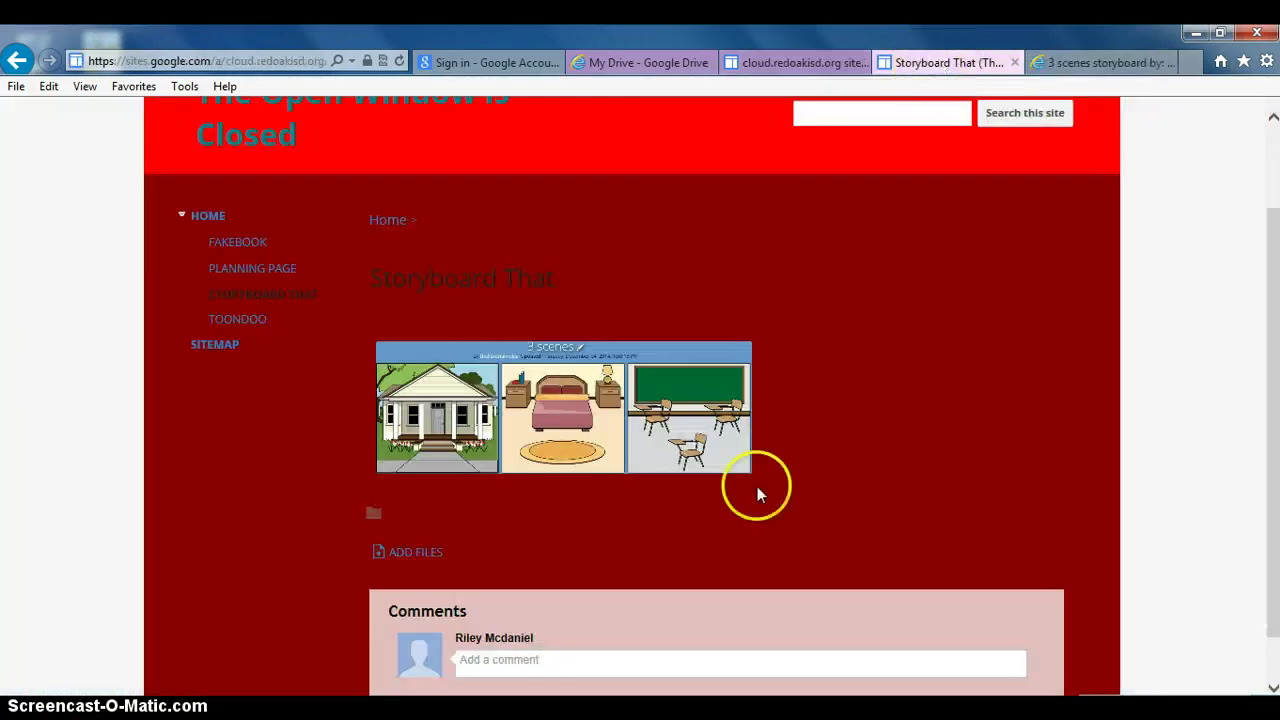
pyautogui.click(692, 452)
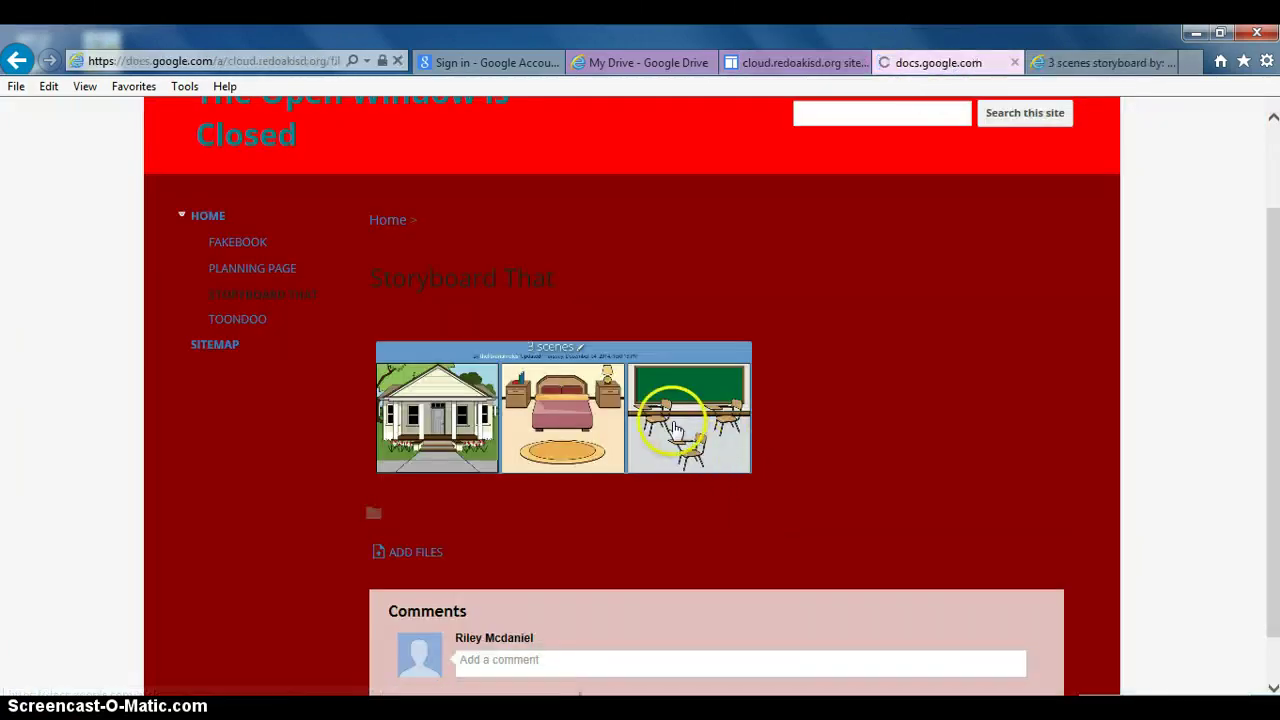